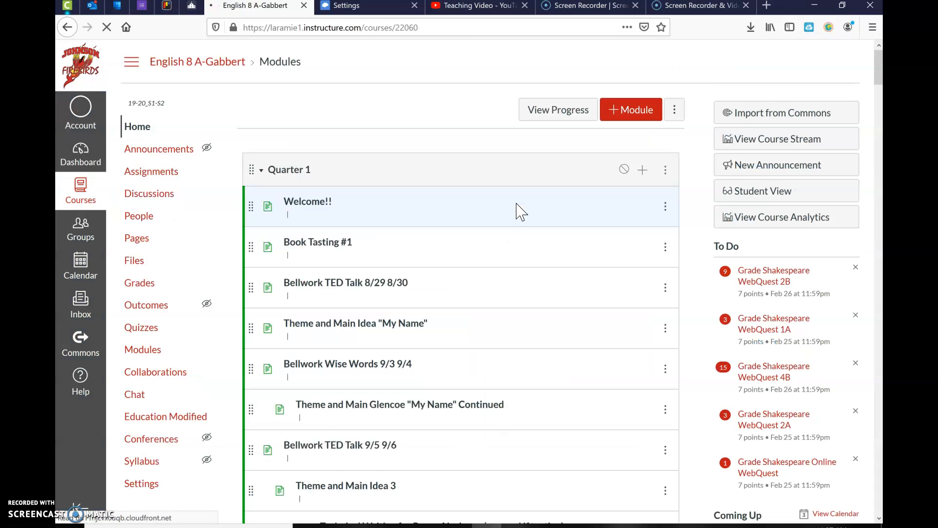
- Open the course settings, look over the course sections, and bring up the course navigation configuration
scroll(199, 198, "down", 5)
scroll(198, 198, "up", 5)
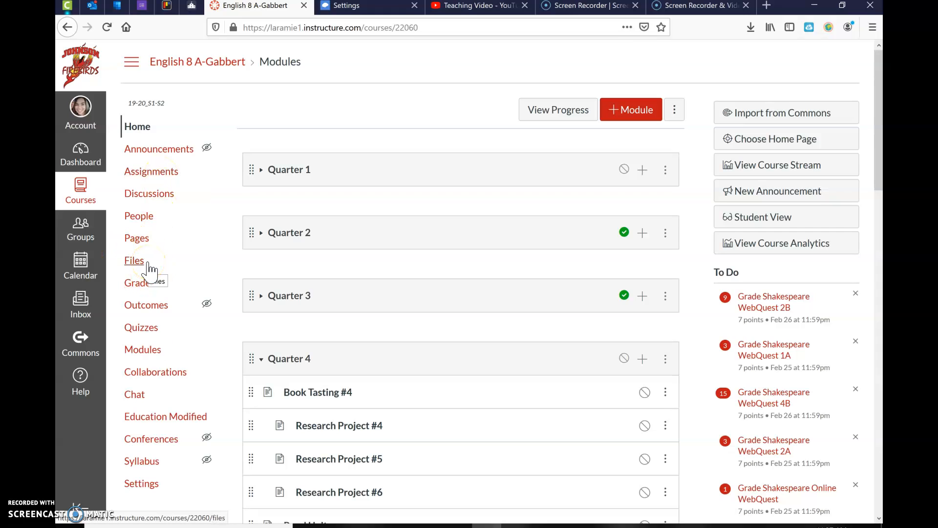
left_click(151, 484)
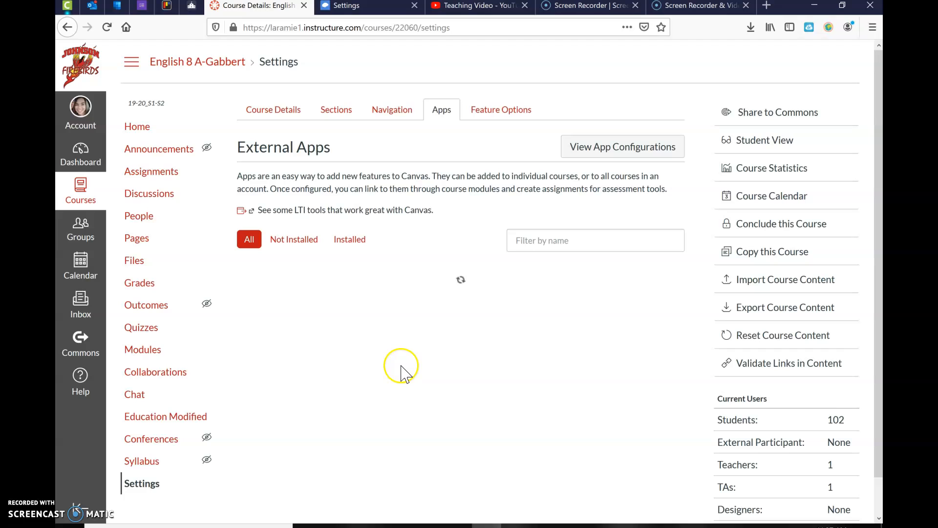
left_click(333, 109)
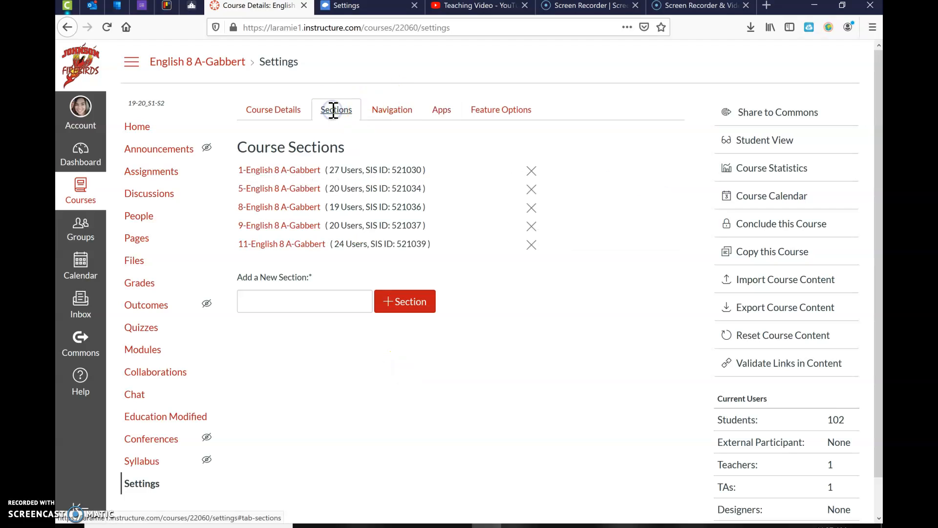
left_click(386, 109)
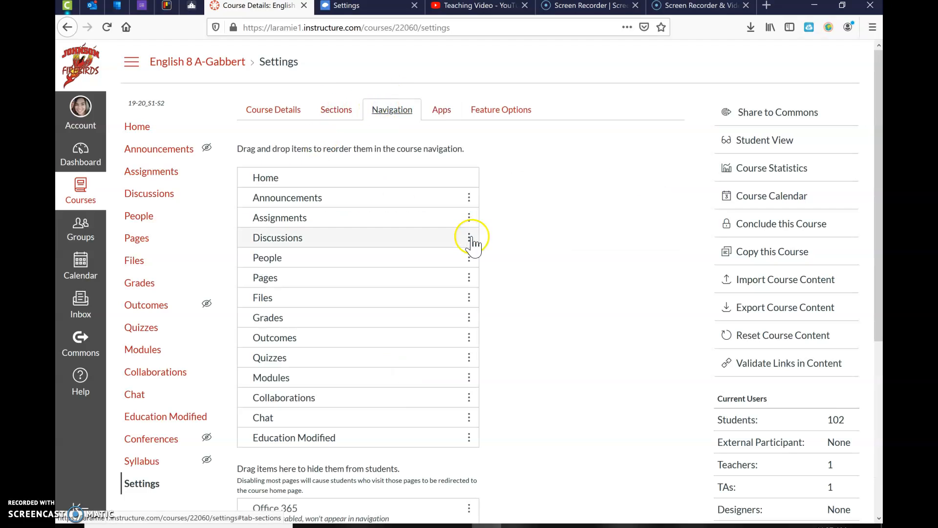
- Review the visible and hidden course navigation items and save the navigation settings
scroll(439, 372, "down", 2)
left_click_drag(355, 453, 372, 478)
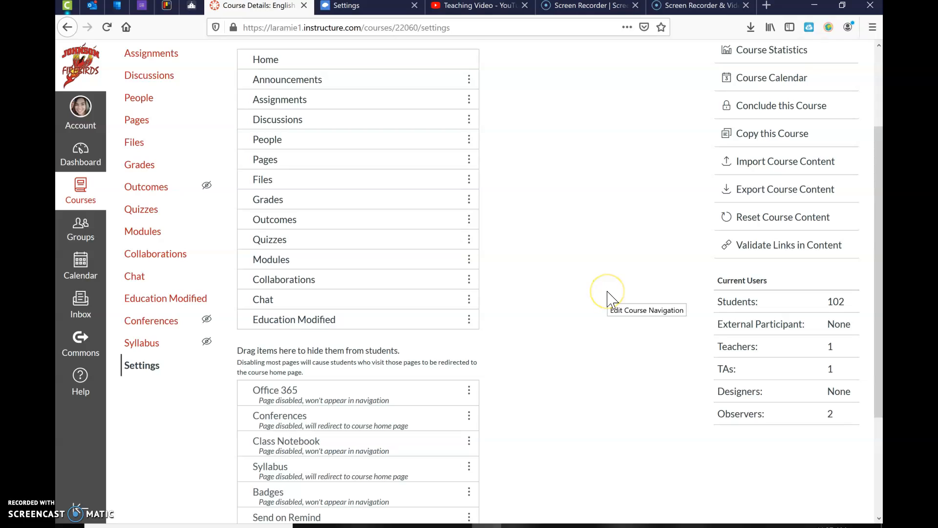
scroll(608, 296, "down", 3)
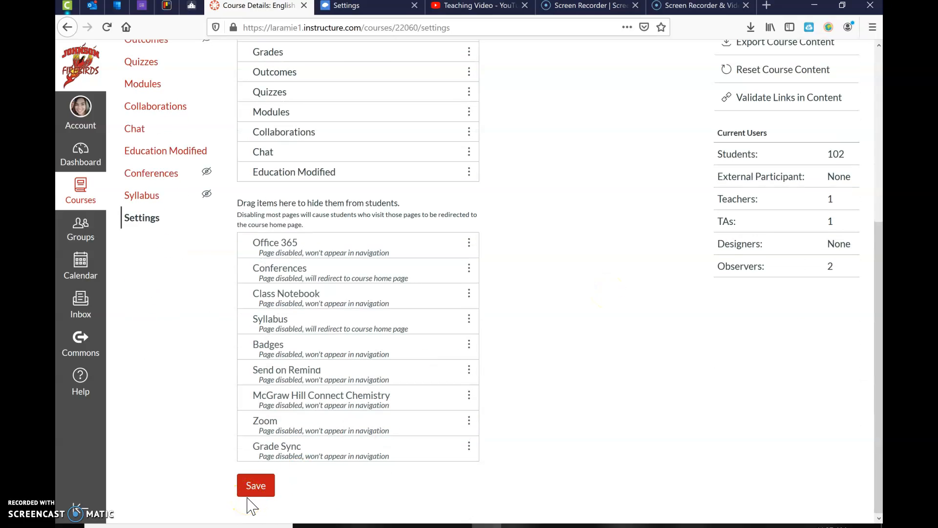
left_click(252, 491)
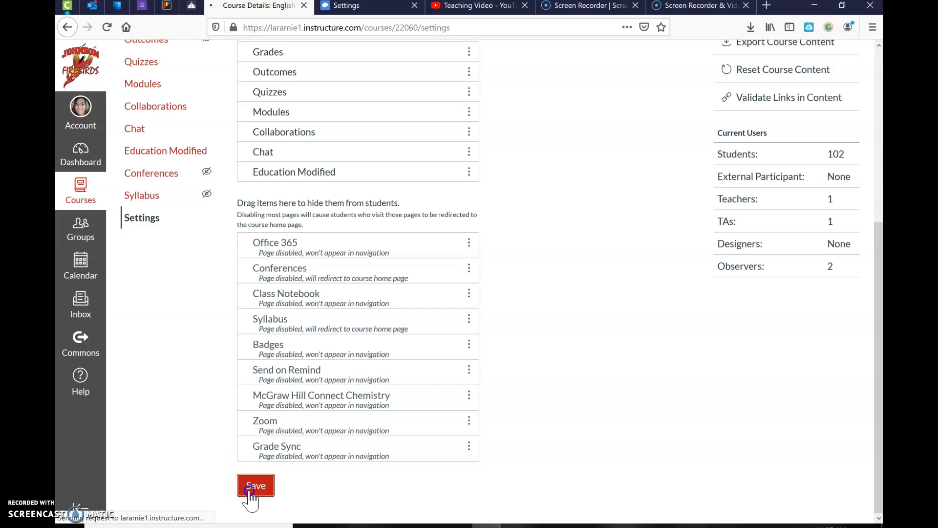
left_click(277, 283)
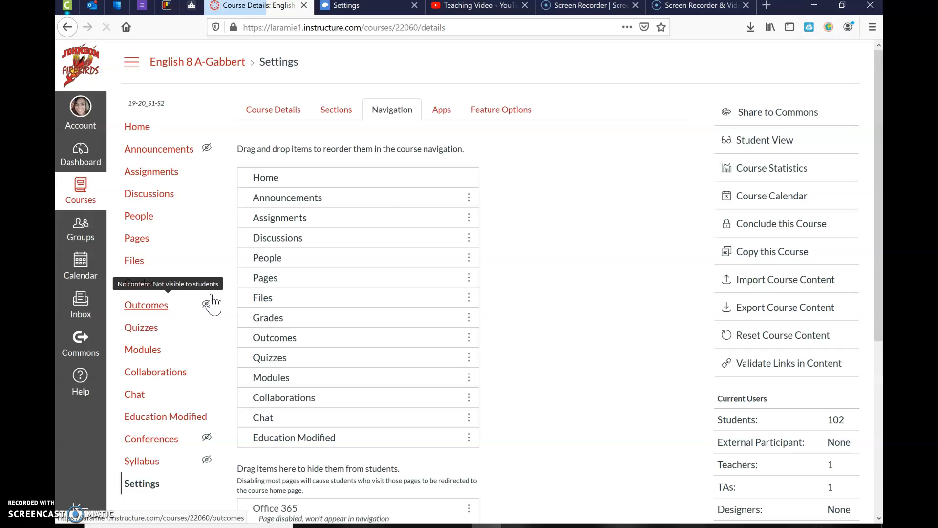
- Filter the course's external apps by "flipcam" and clear the filter
left_click(442, 118)
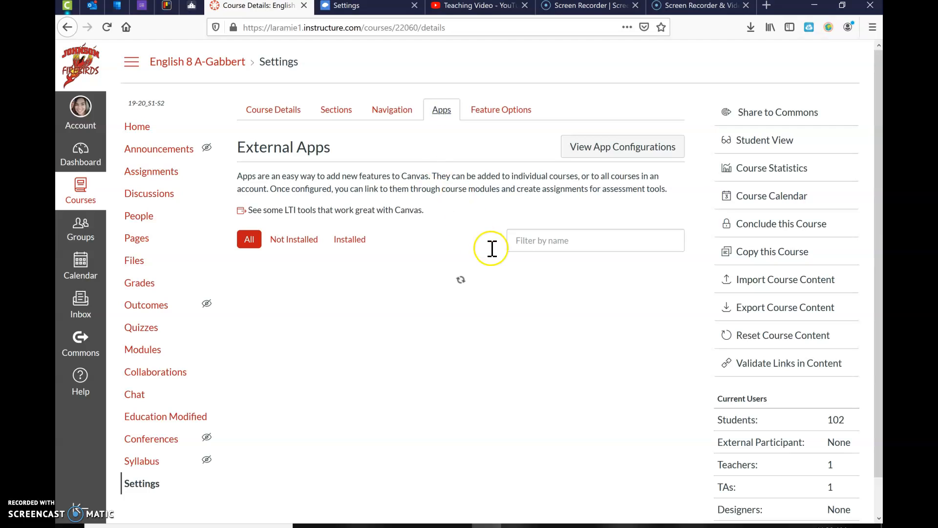
left_click(536, 247)
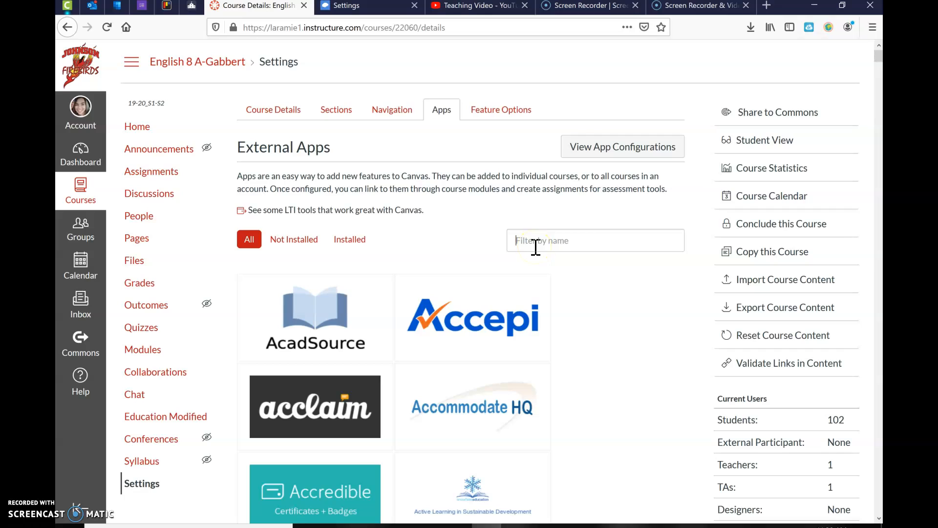
type("flipcam")
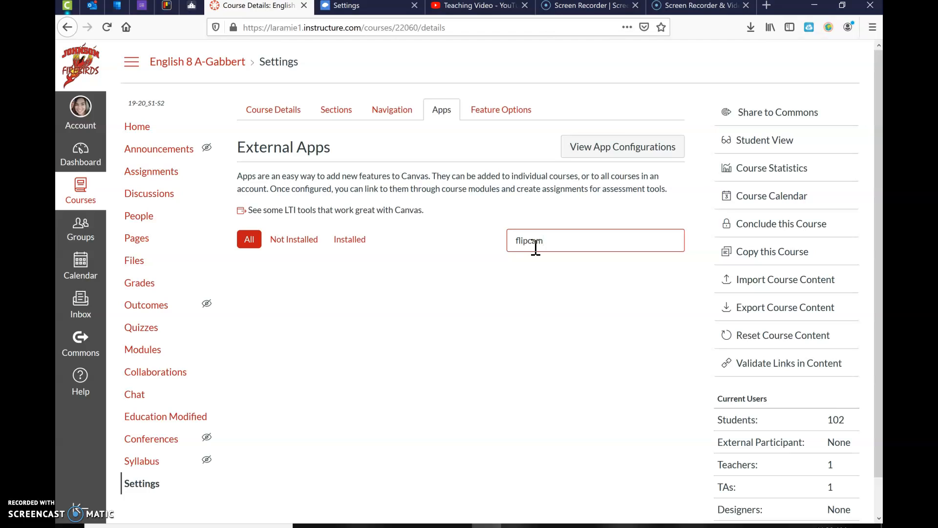
key("BackSpace")
key("BackSpace")
key("BackSpace")
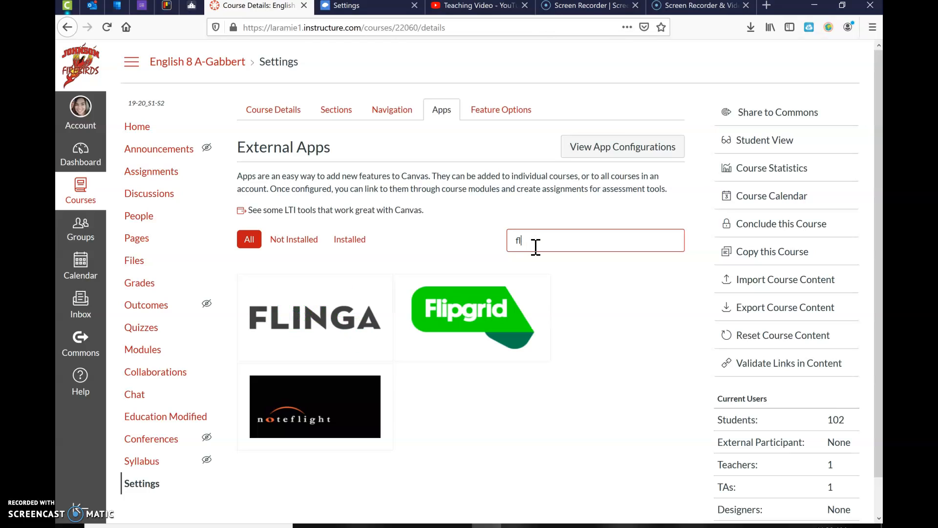
key("BackSpace")
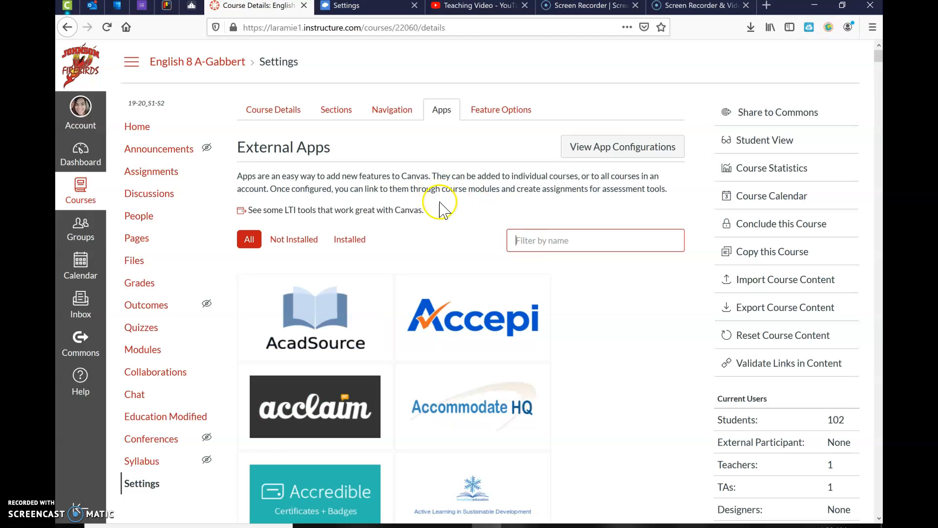
- Create a new course discussion titled "How are you?" with the body text "Instructions......"
left_click(167, 196)
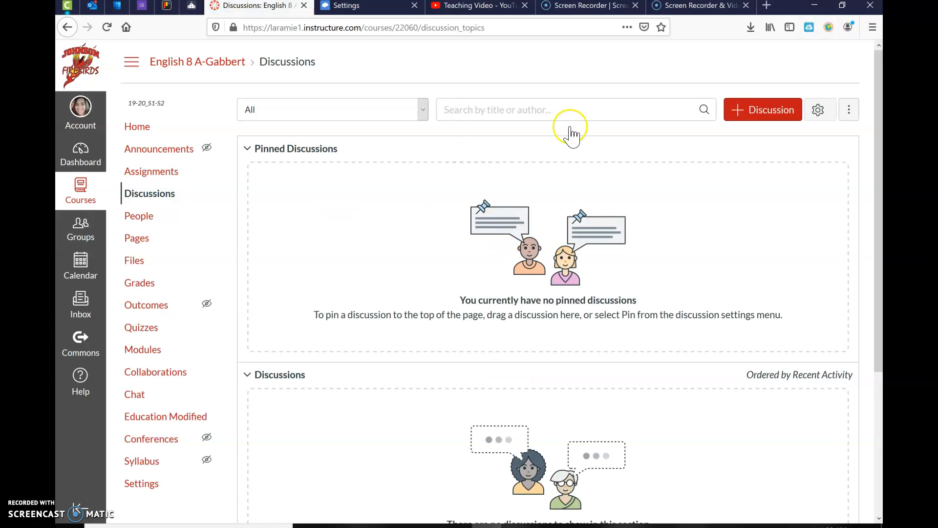
left_click(752, 123)
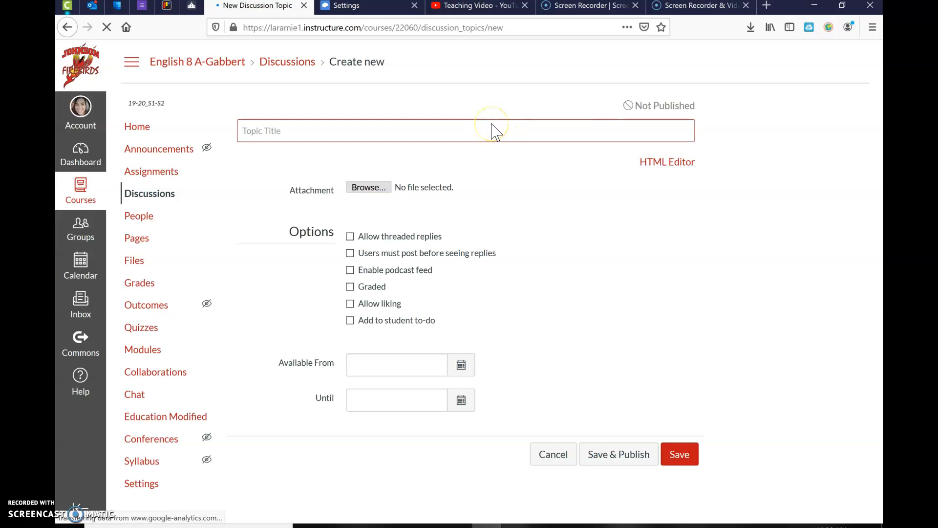
type("How are")
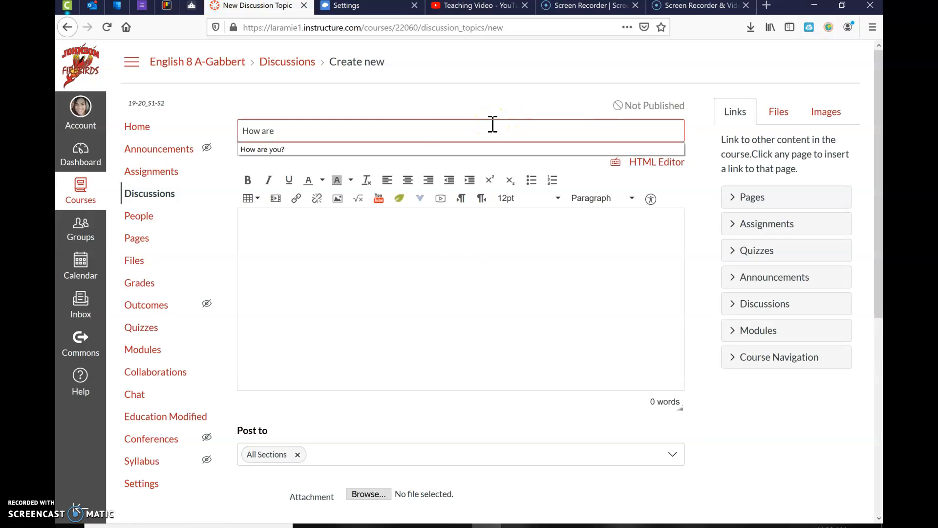
left_click(399, 149)
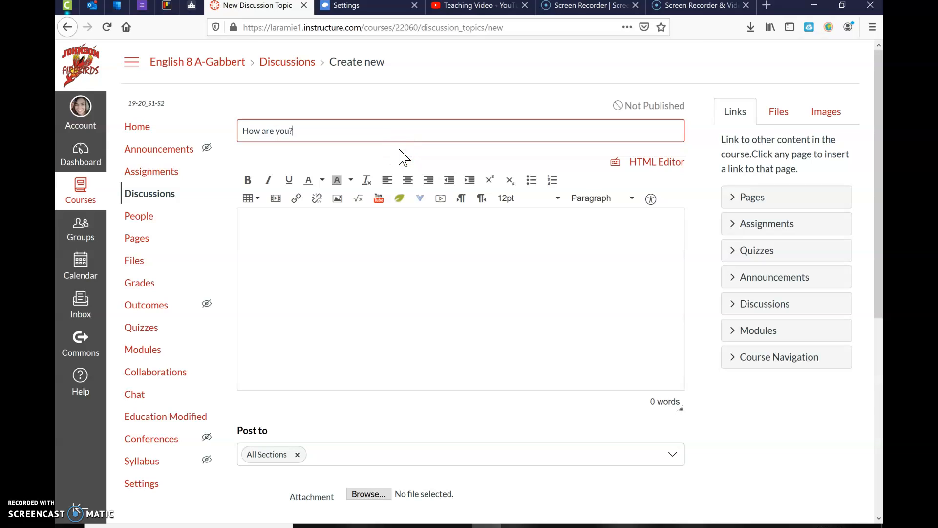
left_click(337, 235)
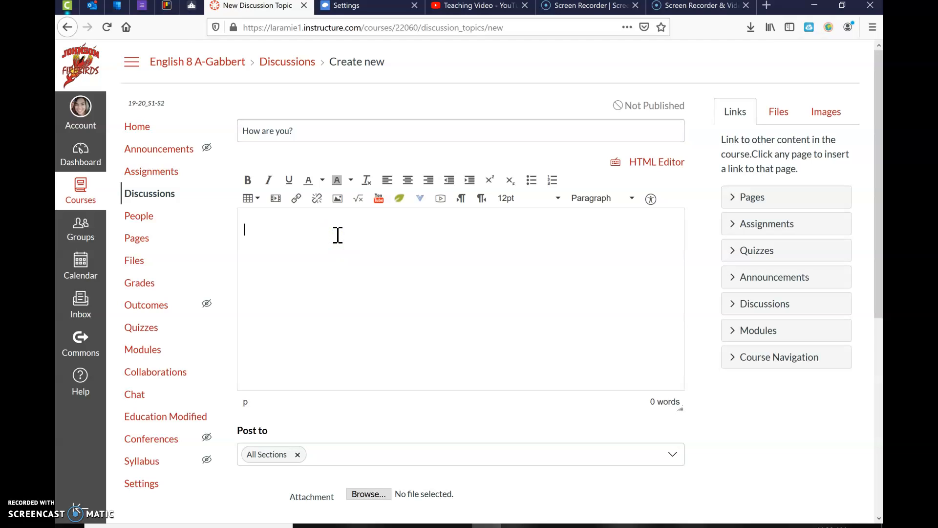
type("Instructions......")
- Search the discussion editor's YouTube tool for "stubborn", look through the videos, and close it without embedding one
left_click(381, 201)
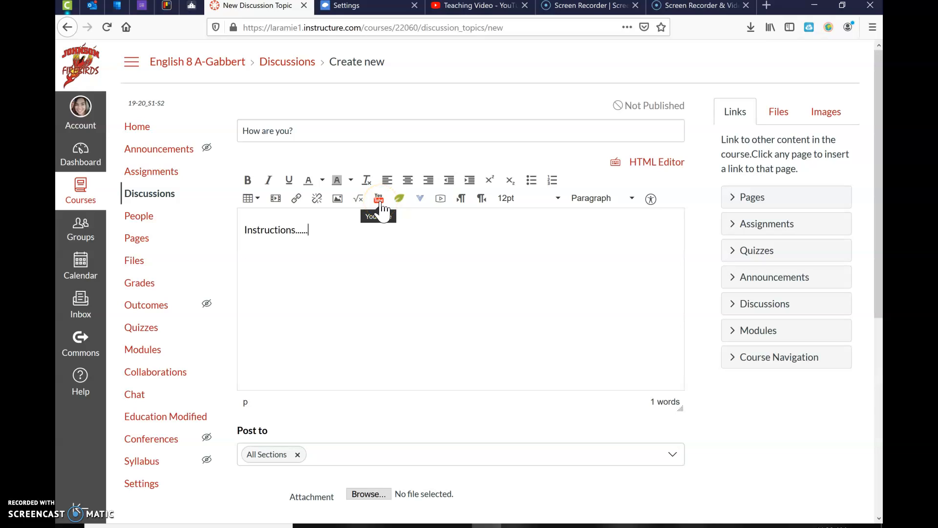
left_click(380, 202)
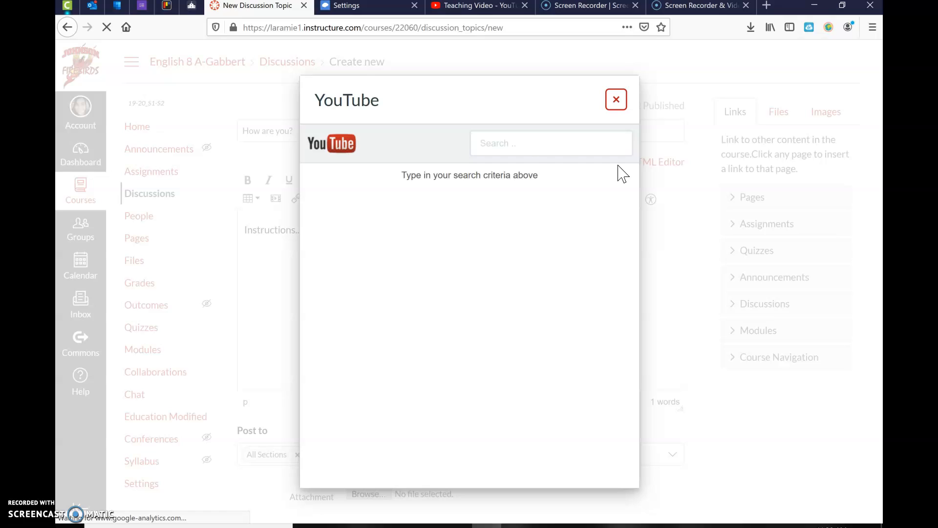
left_click(524, 141)
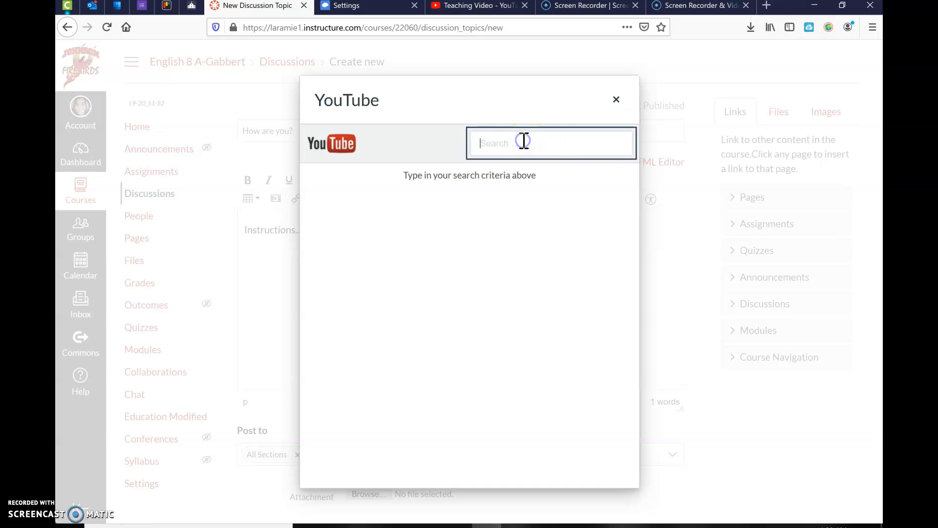
type("stubborn")
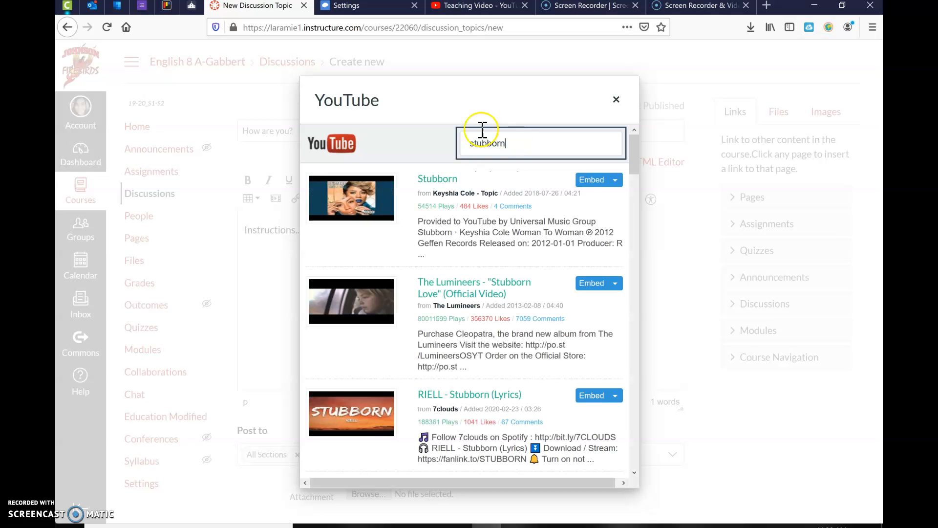
scroll(476, 303, "down", 3)
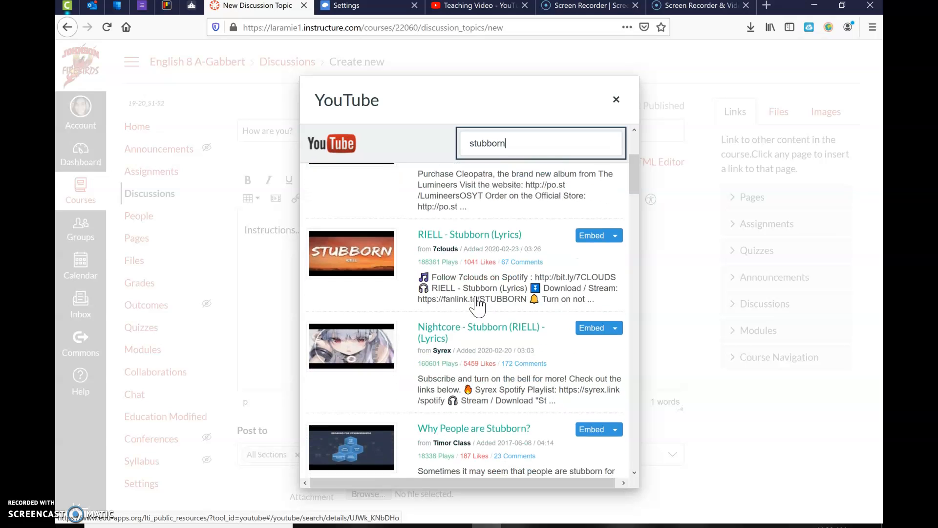
scroll(477, 303, "up", 3)
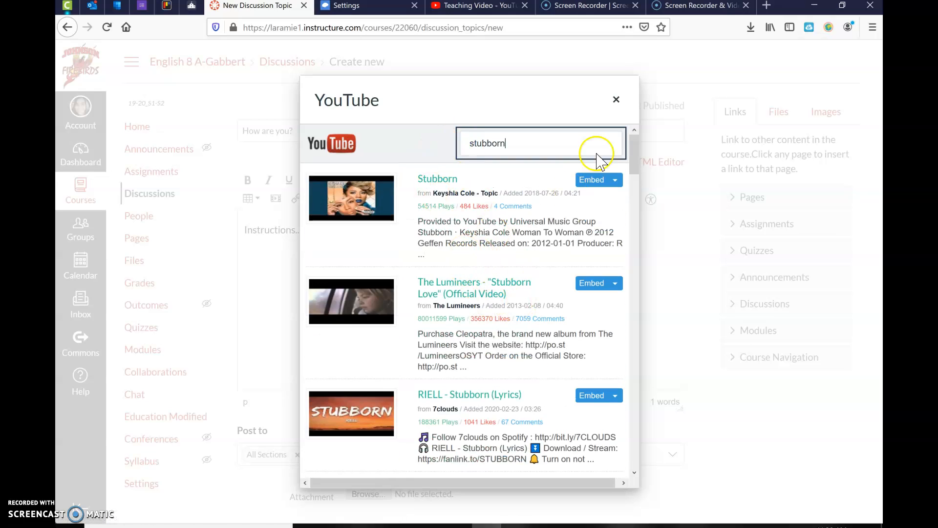
left_click(616, 100)
- Add the text "Article" on a separate line below the instructions in the discussion body
left_click(530, 242)
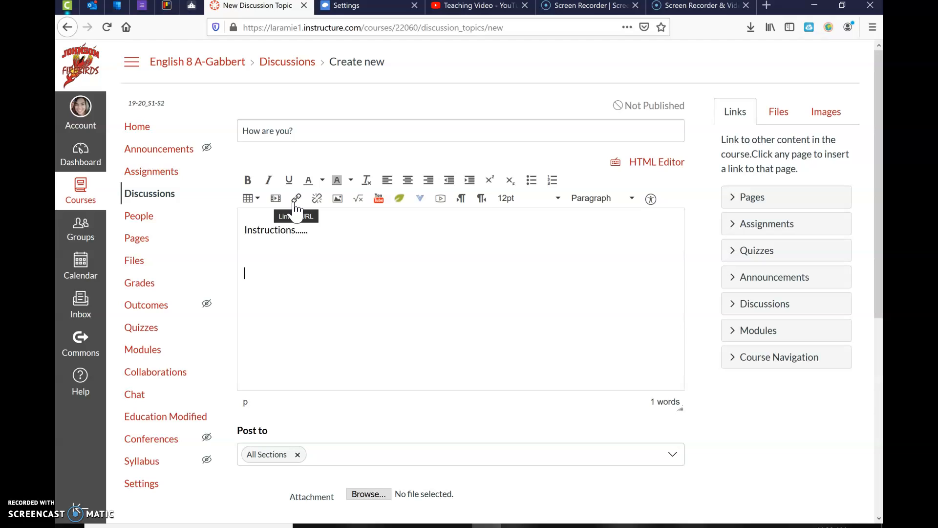
type("Rtic")
left_click_drag(279, 272, 241, 273)
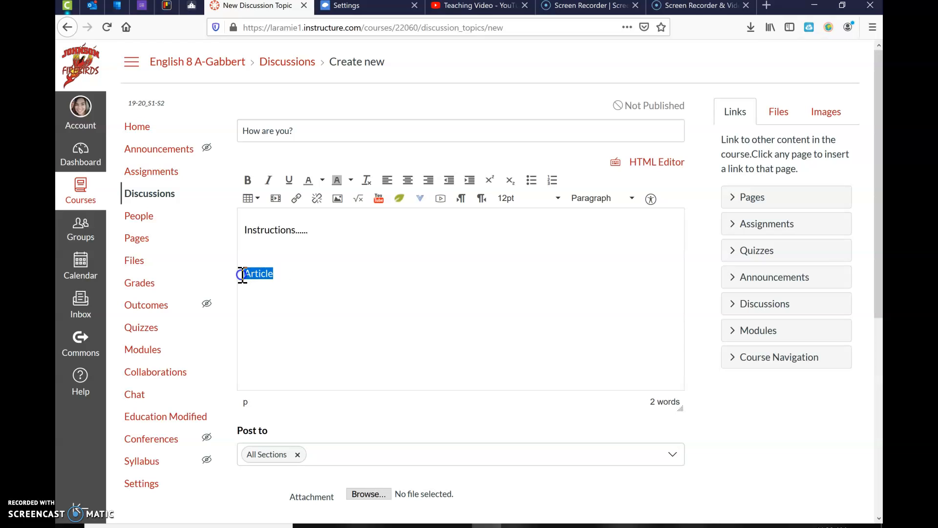
left_click(296, 199)
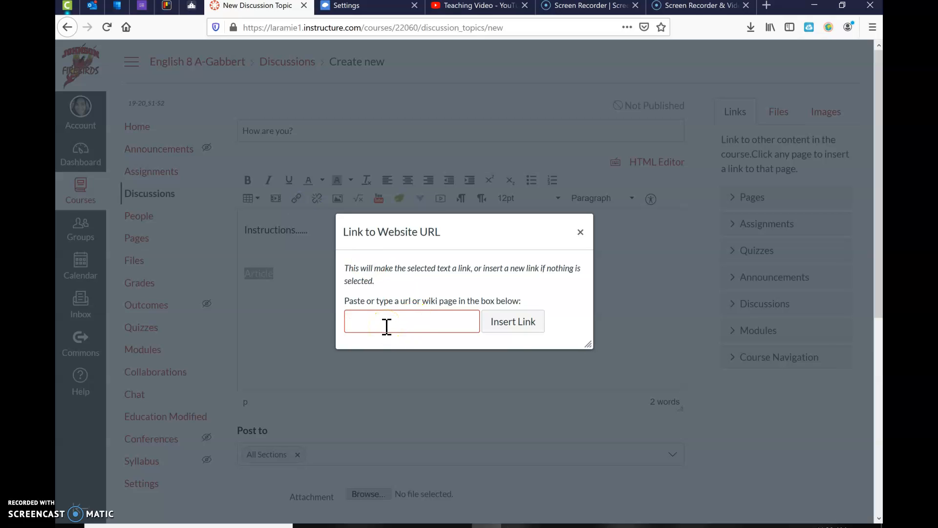
left_click(580, 232)
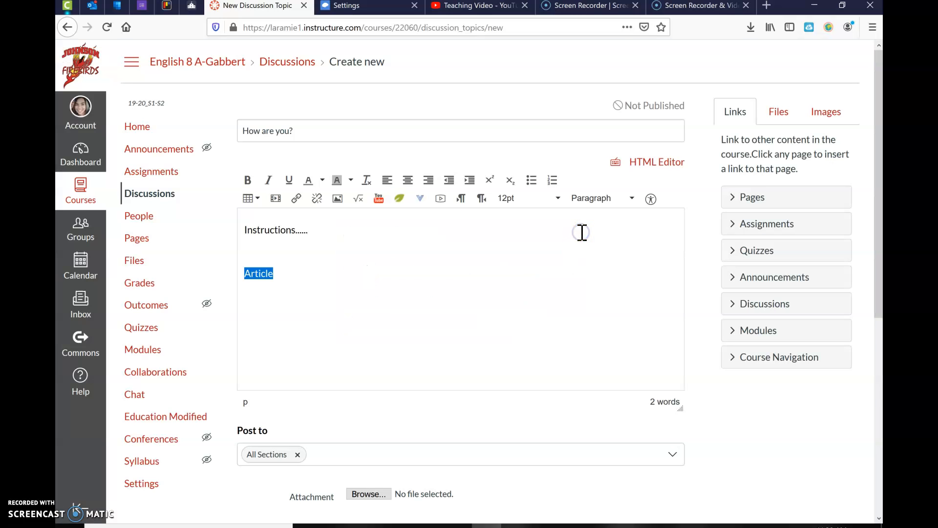
- Insert a download link to the course file "2019 2020 Syllabus.docx" on a new line below "Article"
left_click(293, 273)
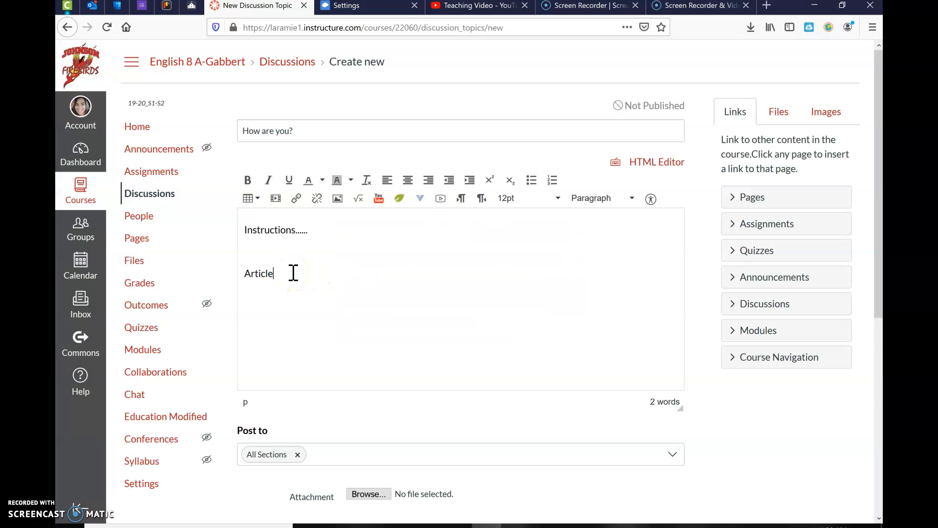
key("Return")
left_click(784, 114)
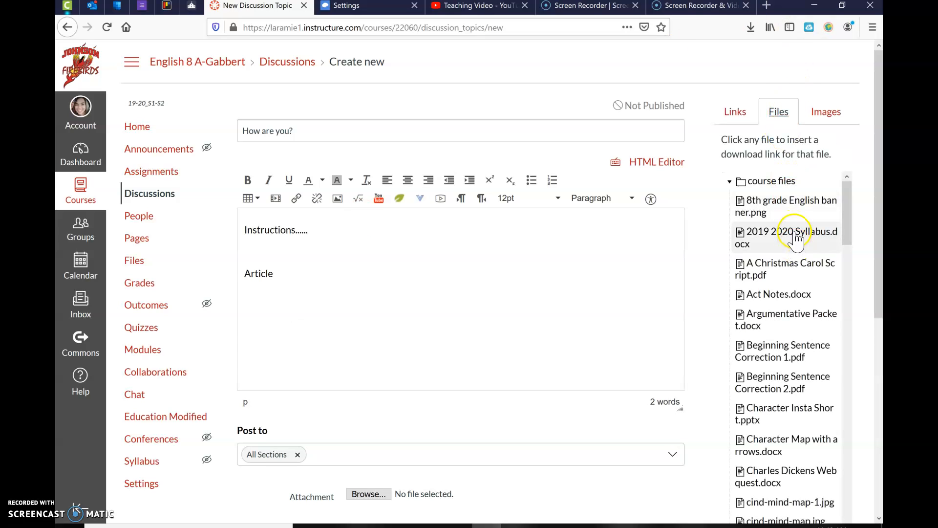
left_click(795, 236)
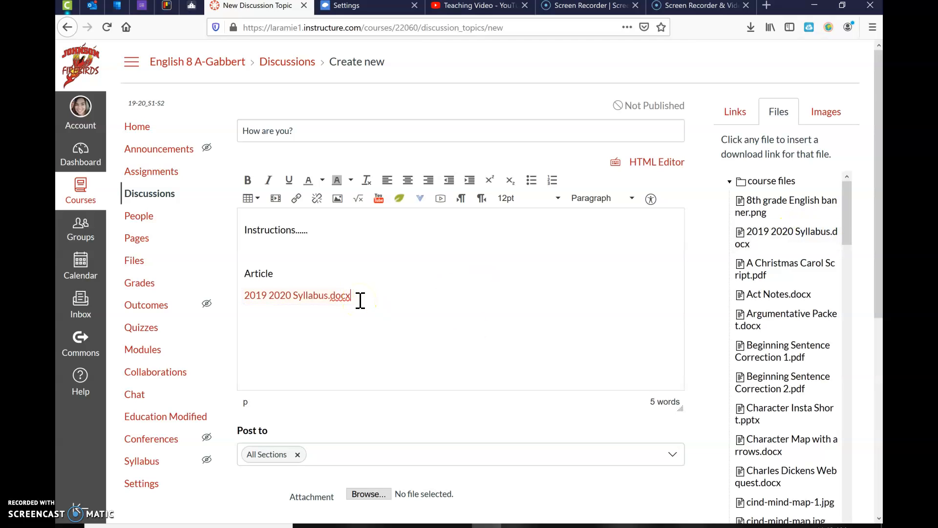
left_click(288, 295)
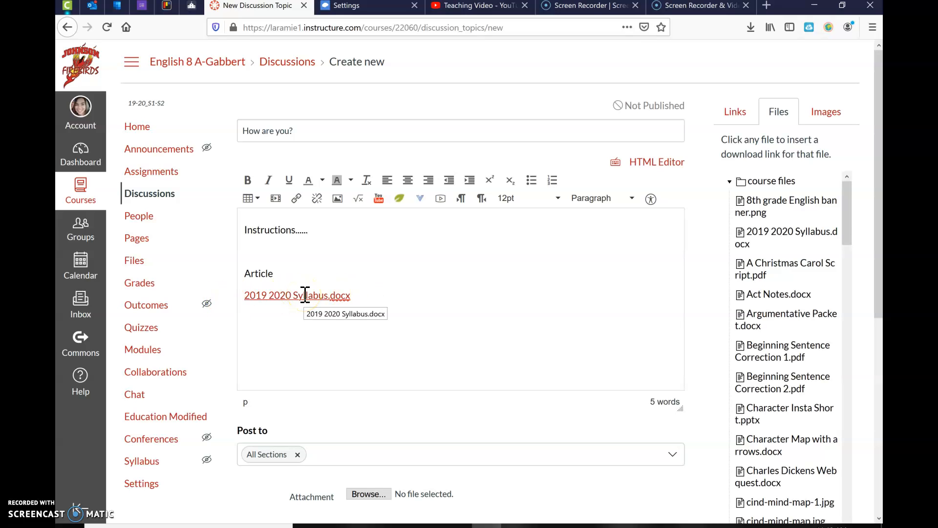
- Try to turn a new "File" line into a course file link, and delete it together with the syllabus link
left_click(393, 300)
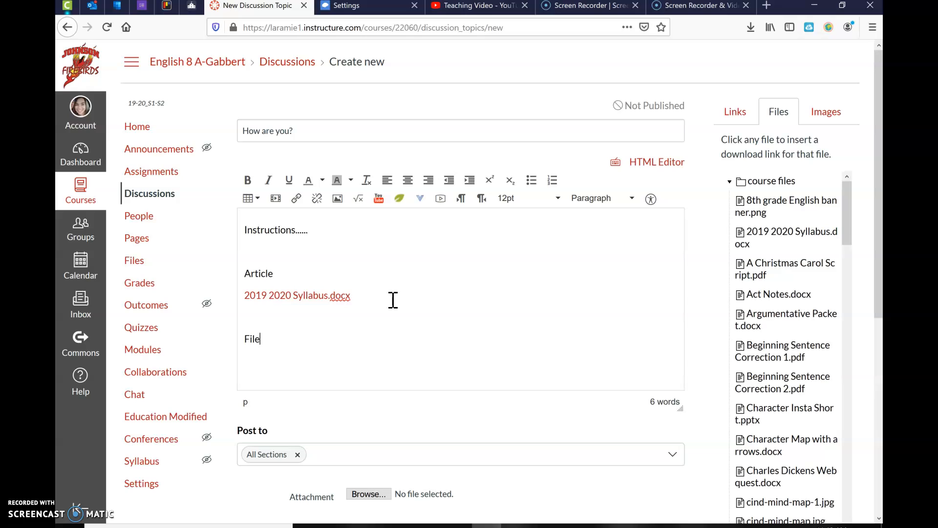
left_click_drag(282, 340, 240, 338)
left_click(770, 249)
left_click(255, 339)
left_click_drag(272, 339, 242, 291)
key("BackSpace")
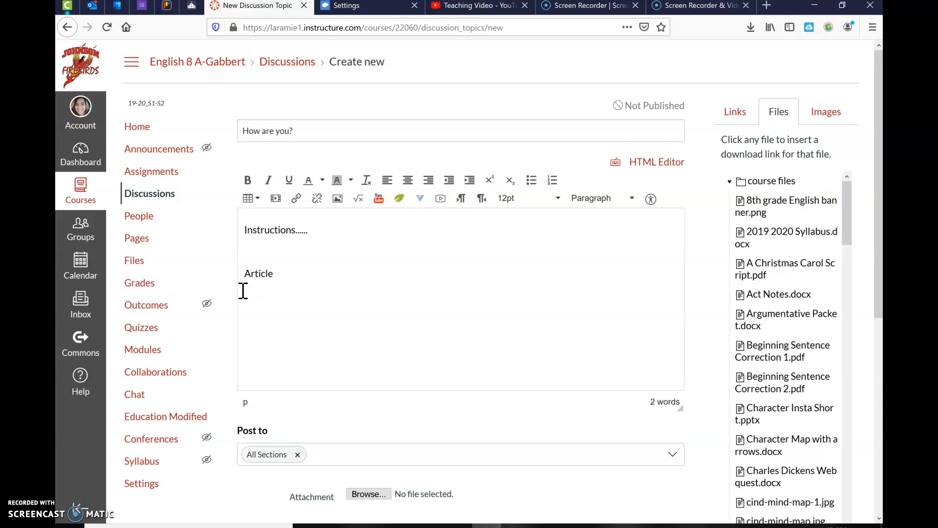
- Look through the course sections the discussion can be posted to, keeping All Sections selected
scroll(503, 394, "down", 4)
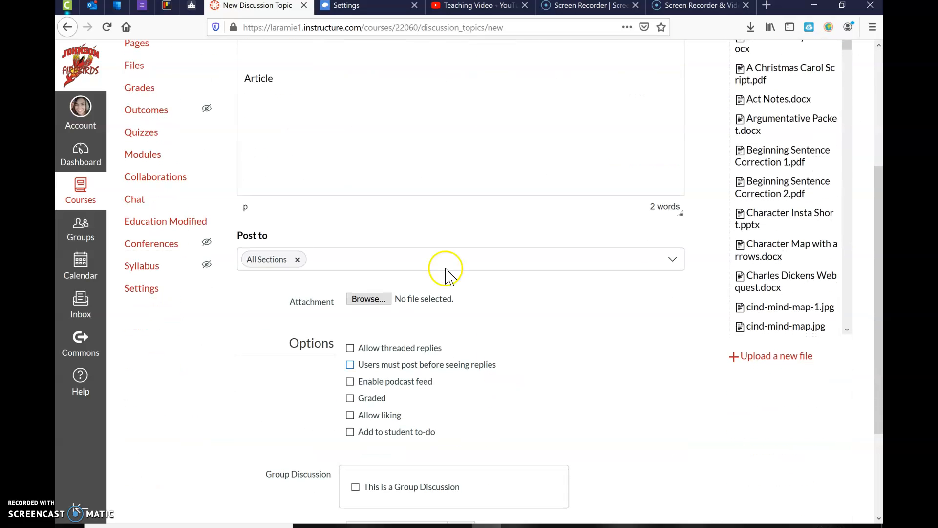
left_click(667, 259)
left_click(591, 327)
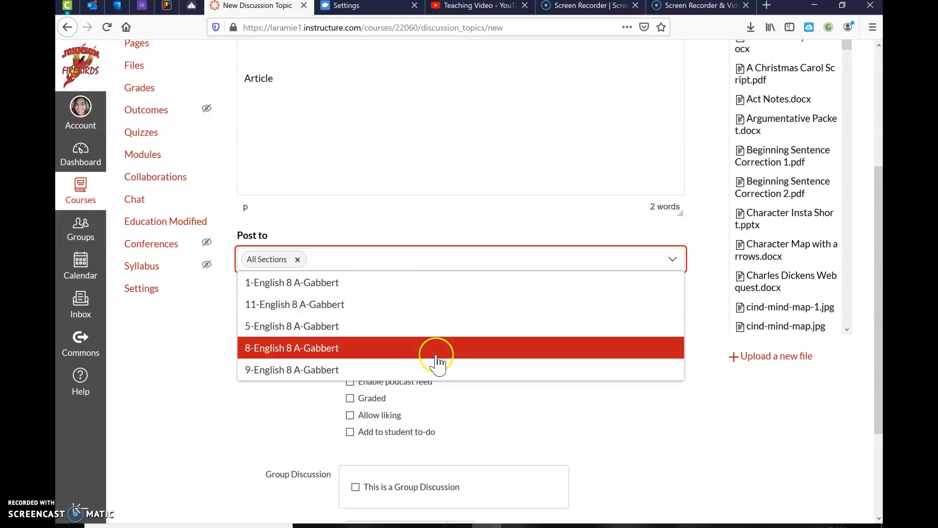
left_click(466, 262)
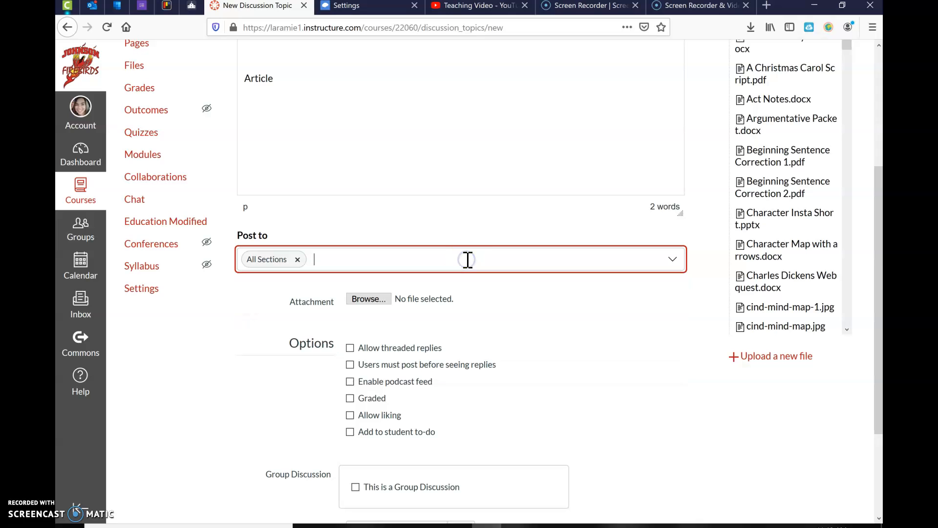
- Require users to post before seeing replies and allow threaded replies in the discussion
scroll(468, 261, "down", 2)
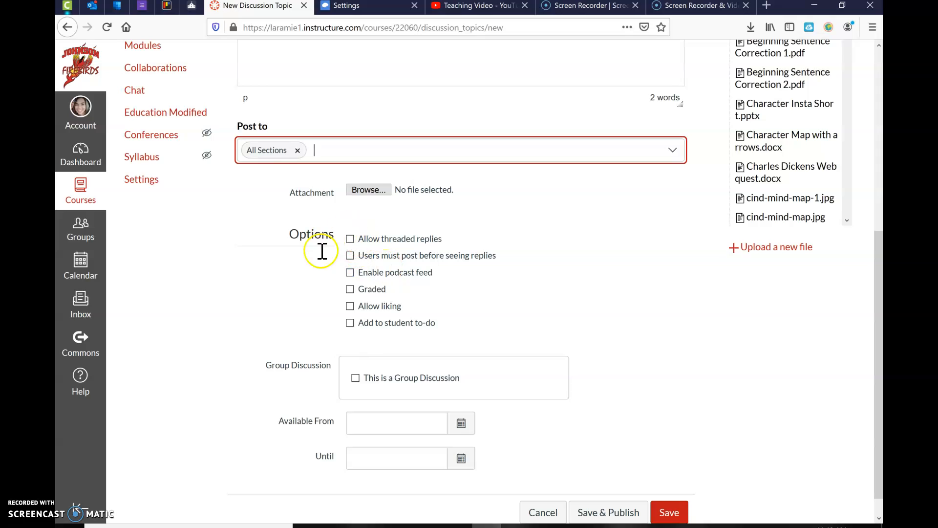
left_click(351, 255)
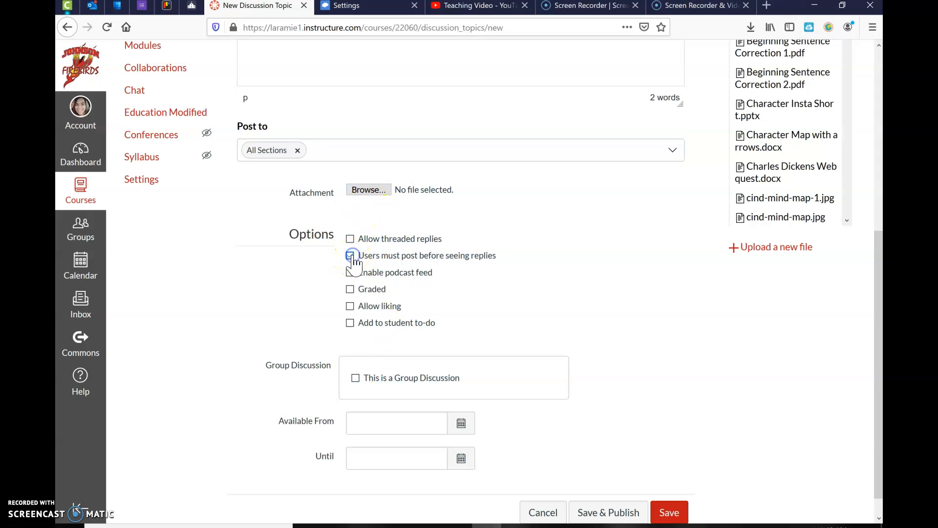
left_click(351, 240)
- Make the discussion available from Mar 23, 2020 until Mar 27, 2020, and save it without publishing
scroll(552, 341, "down", 1)
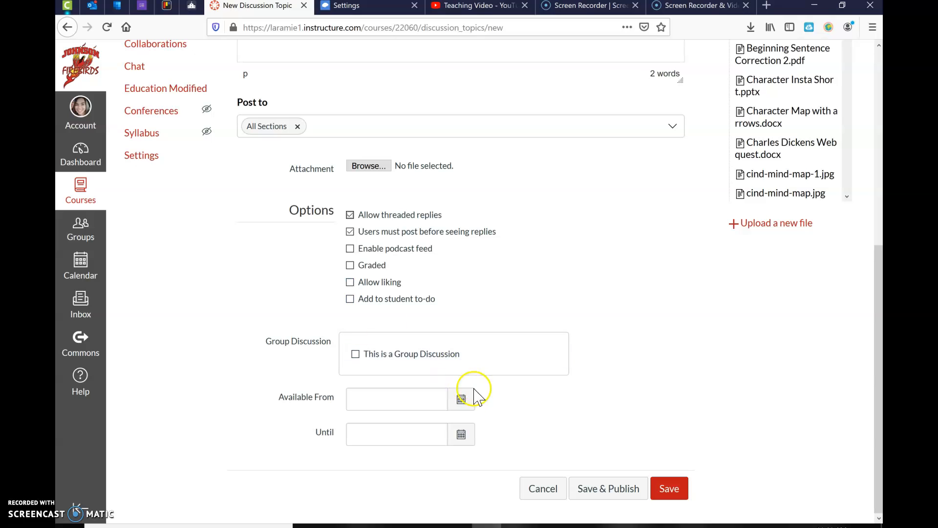
left_click(462, 400)
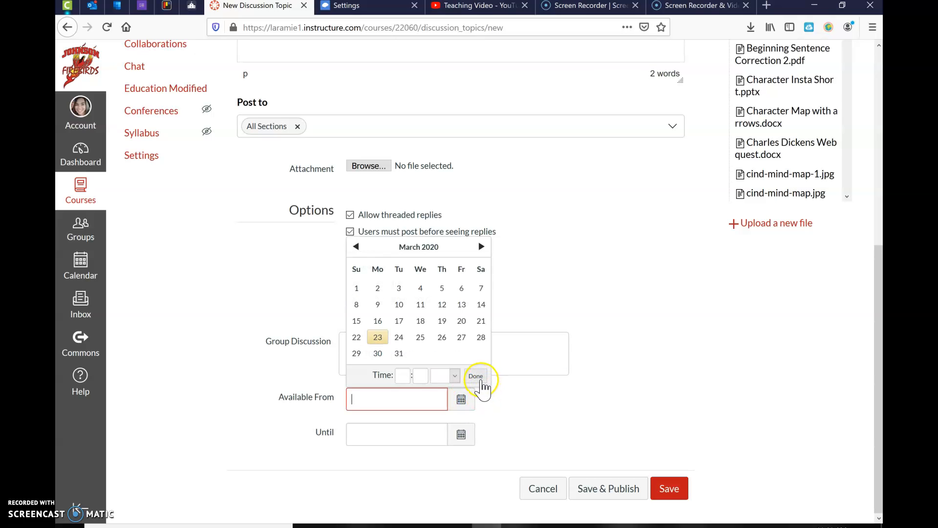
left_click(475, 376)
left_click(465, 449)
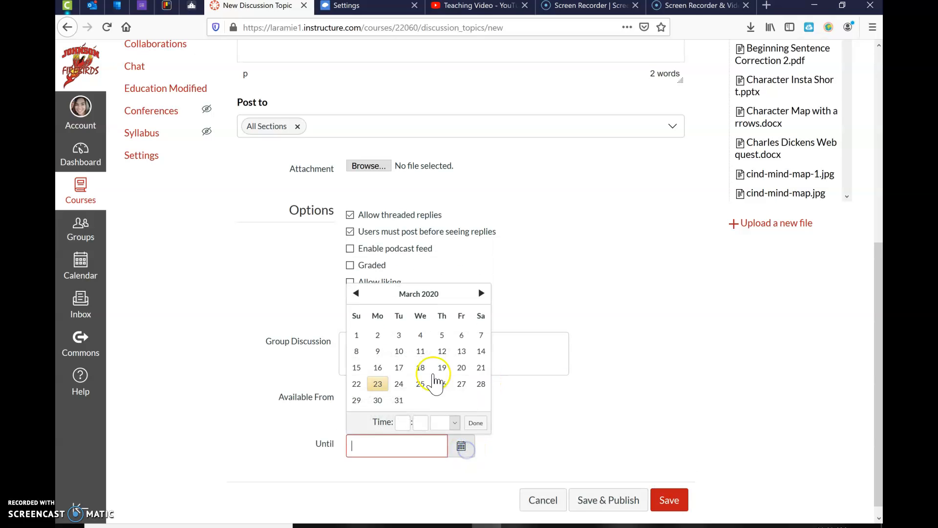
left_click(462, 385)
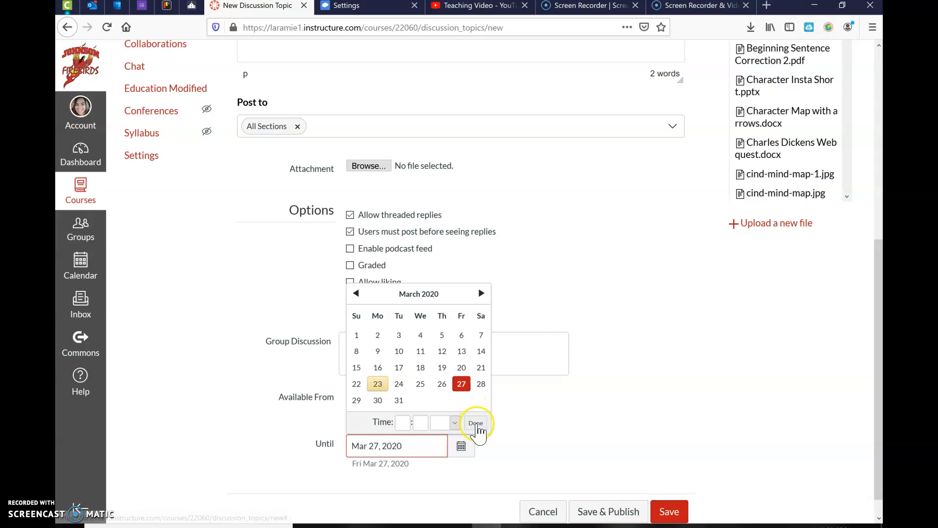
left_click(477, 423)
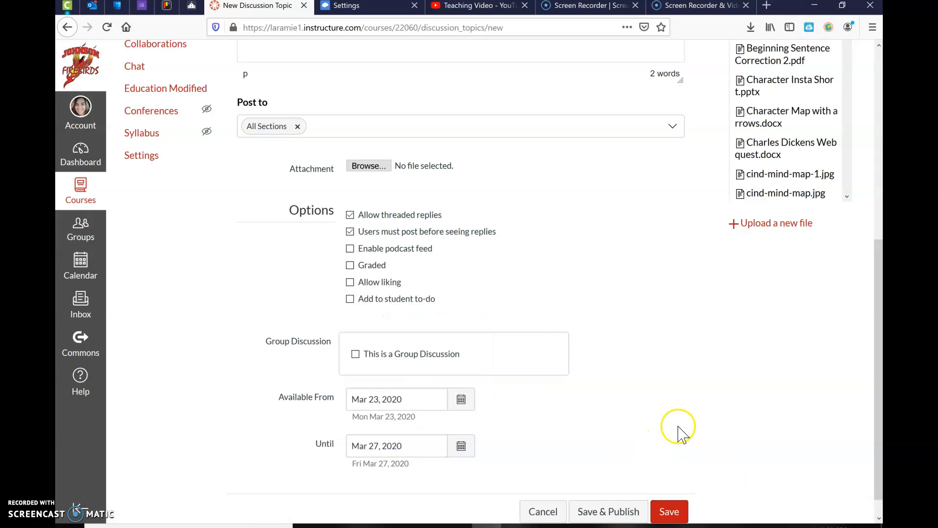
scroll(676, 430, "down", 2)
left_click(678, 489)
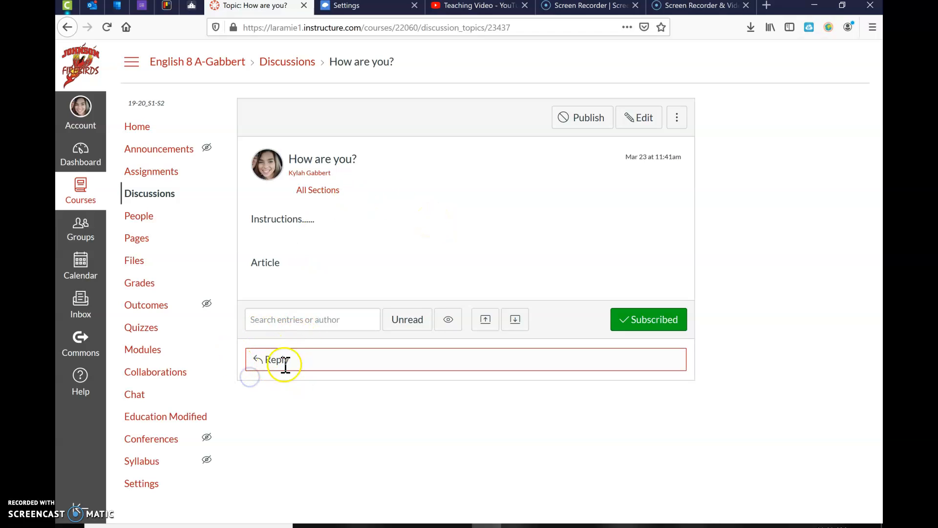
- Post the reply "I'm great!" to the "How are you?" discussion
left_click(312, 358)
scroll(315, 372, "down", 3)
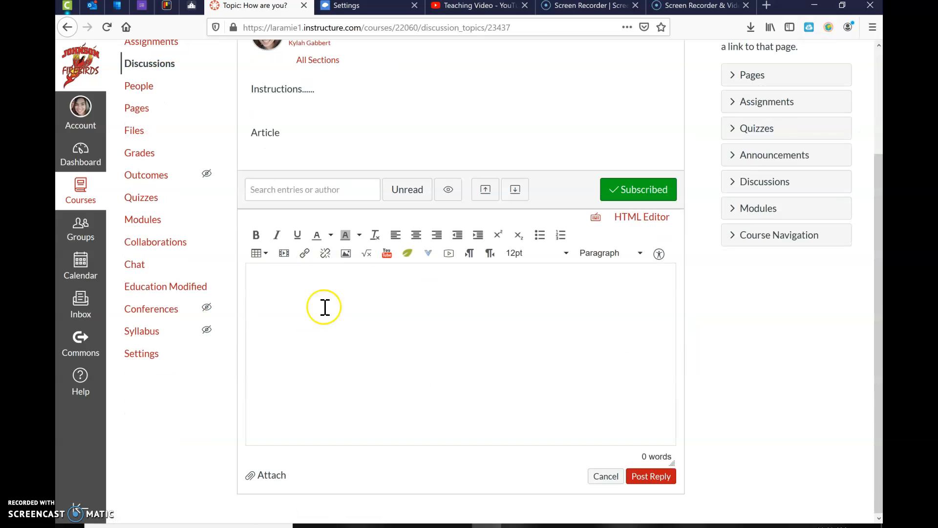
left_click(333, 310)
type("I'm great!")
left_click(661, 476)
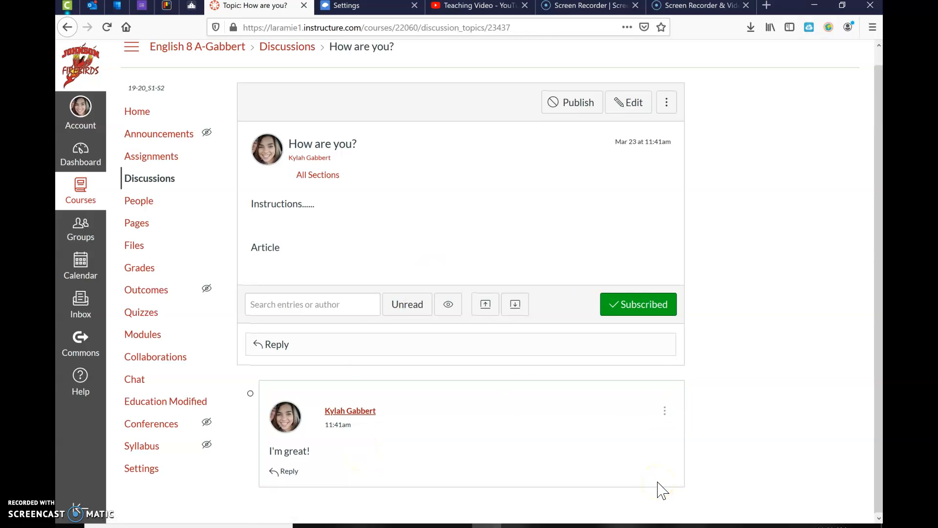
- Post the threaded reply "Woohoo!" under the "I'm great!" entry
left_click(289, 470)
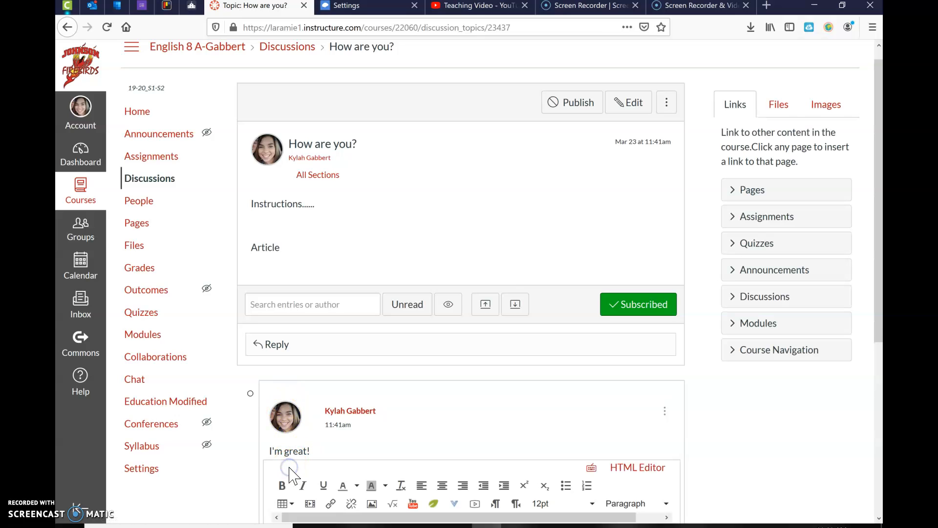
scroll(397, 359, "down", 4)
left_click(397, 358)
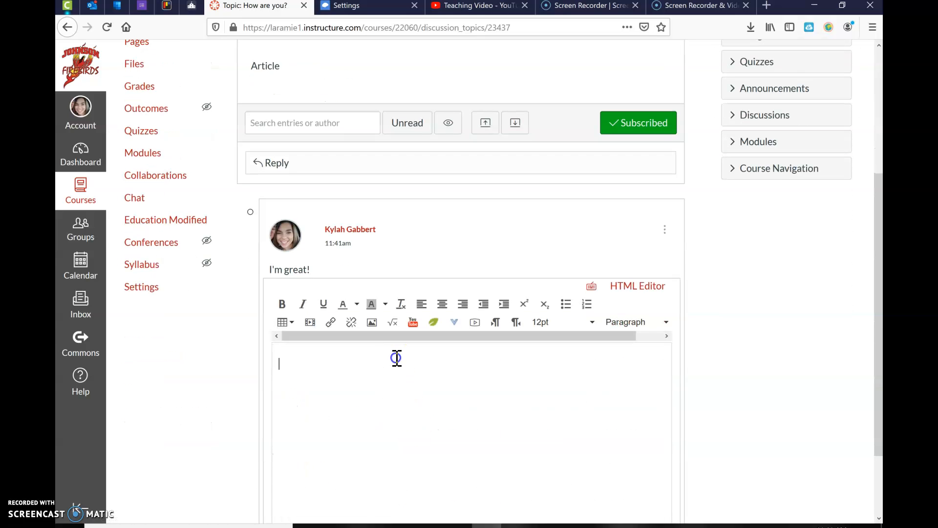
type("Woohoo!")
scroll(627, 362, "down", 2)
left_click(667, 468)
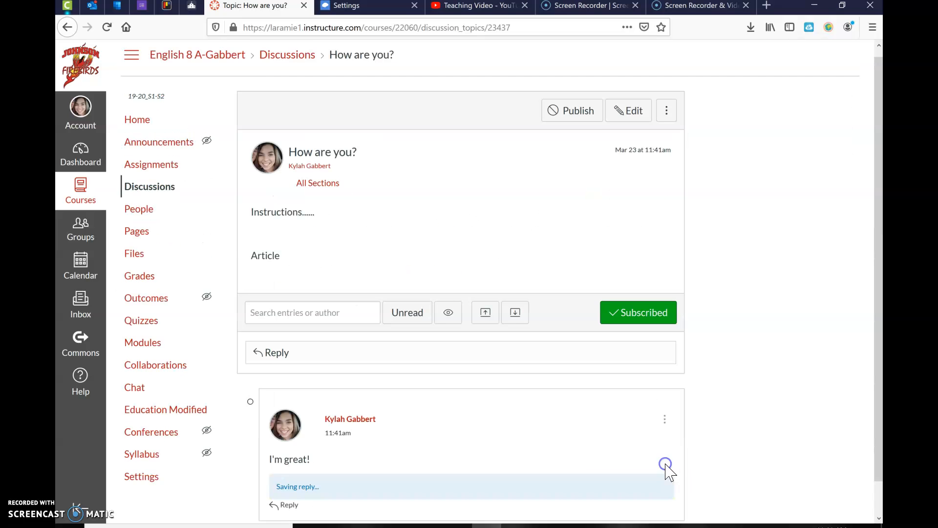
- Search the discussion entries for a student's first name, and clear the search to show all replies again
scroll(440, 391, "down", 2)
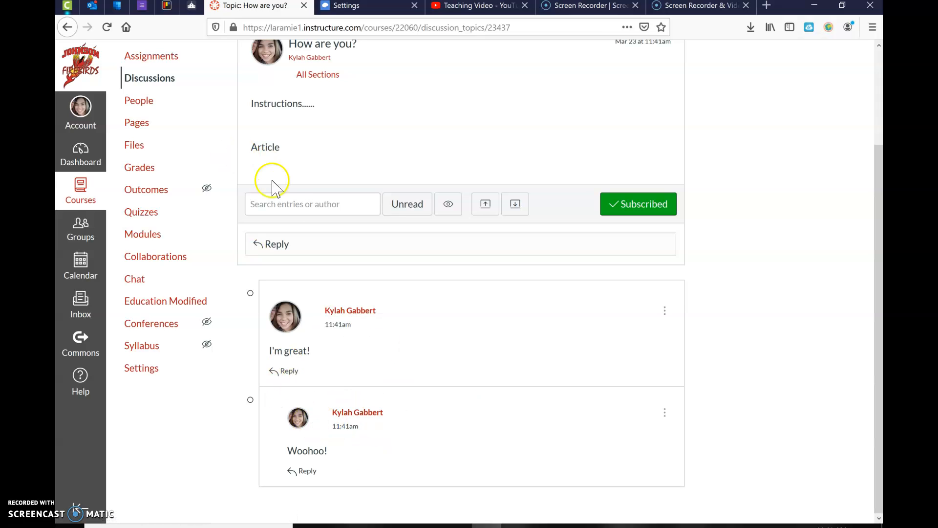
left_click(287, 206)
type("susi")
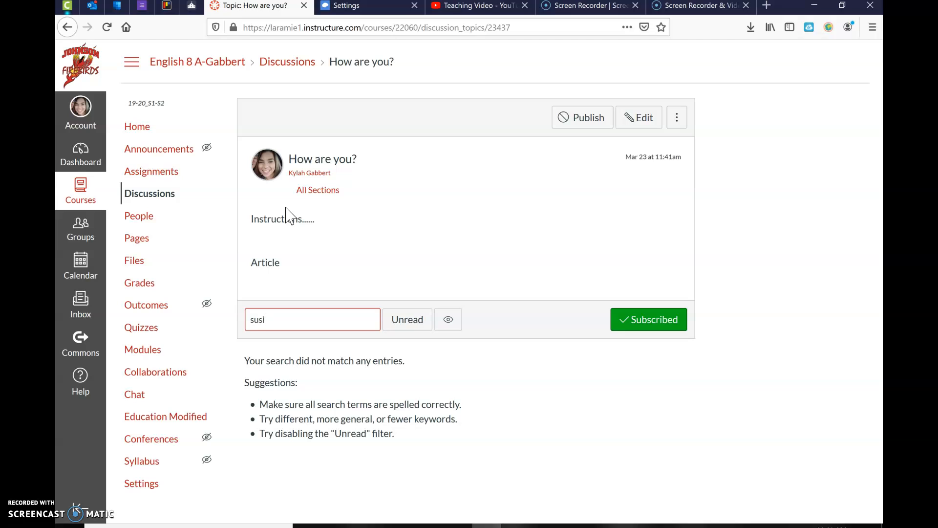
left_click(237, 328)
left_click(247, 319)
key("BackSpace")
key("BackSpace")
key("BackSpace")
scroll(336, 369, "down", 3)
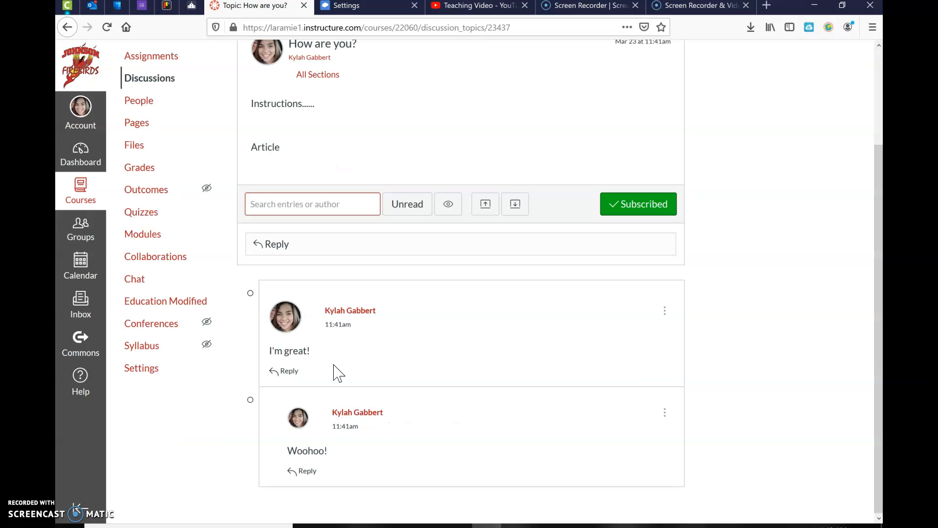
scroll(630, 372, "up", 3)
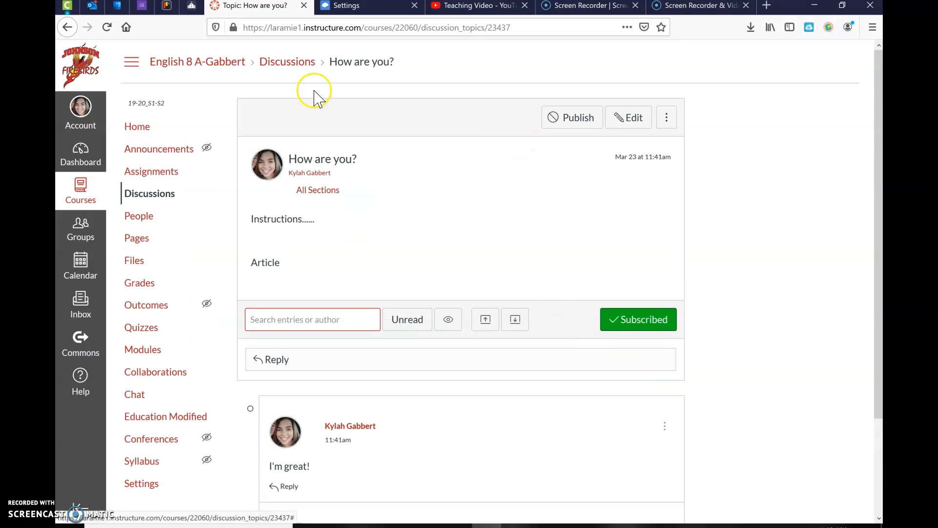
- Create a new assignment in the course and name it "Assignment Practice"
left_click(156, 172)
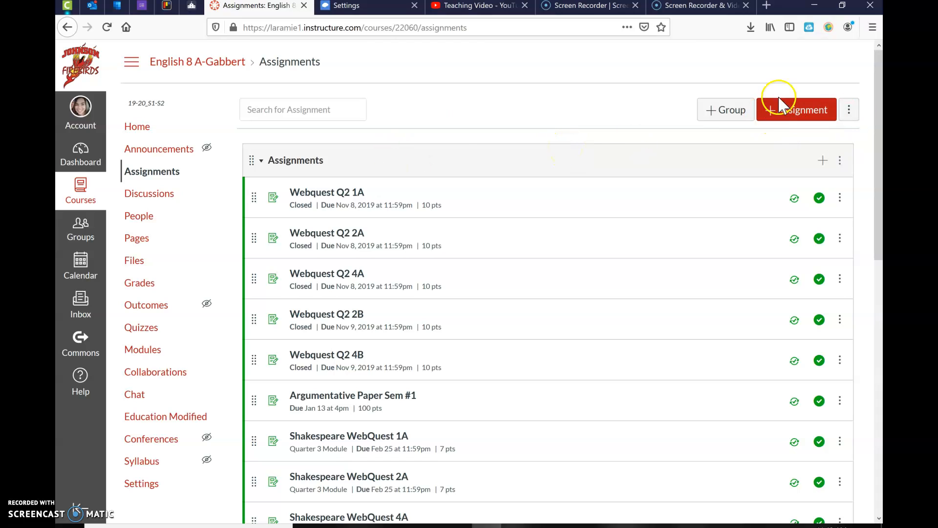
left_click(777, 112)
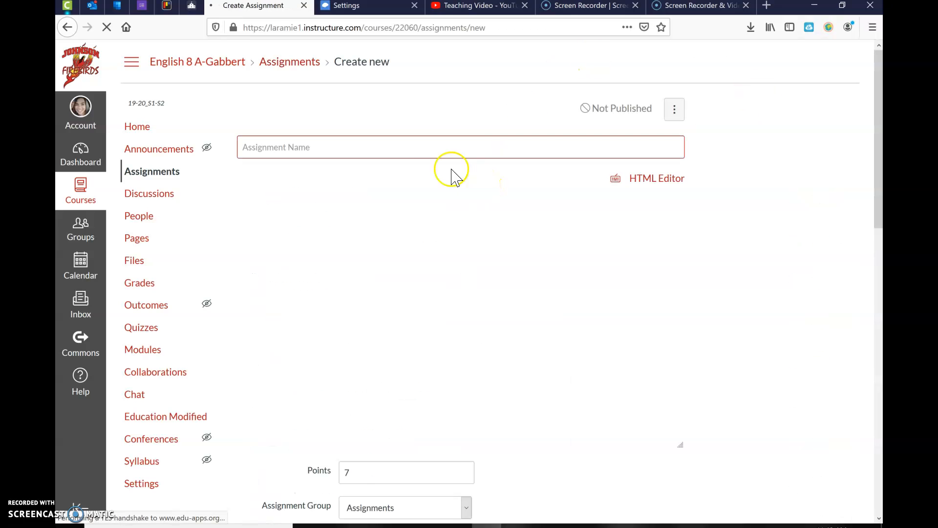
type("Assignemtn")
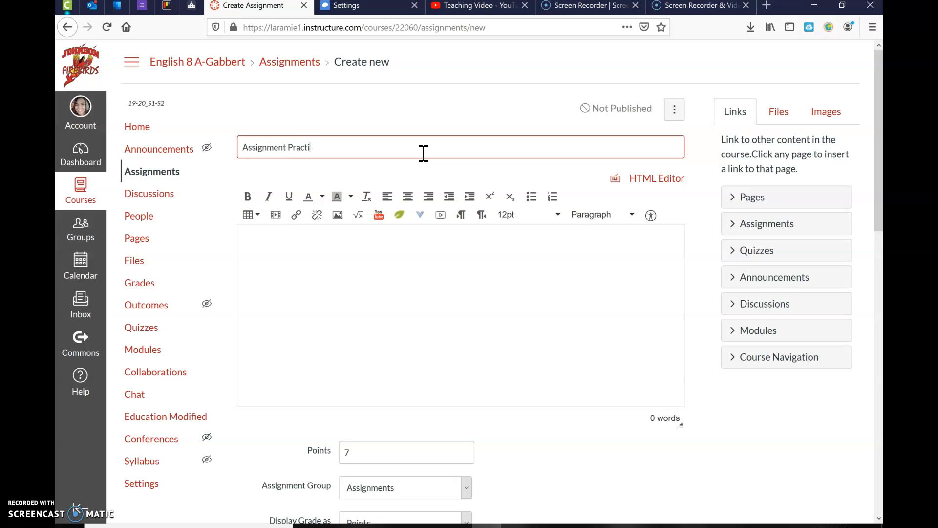
- Allow Text Entry as an online submission option for the assignment, in addition to File Uploads
scroll(423, 153, "down", 4)
scroll(394, 176, "up", 2)
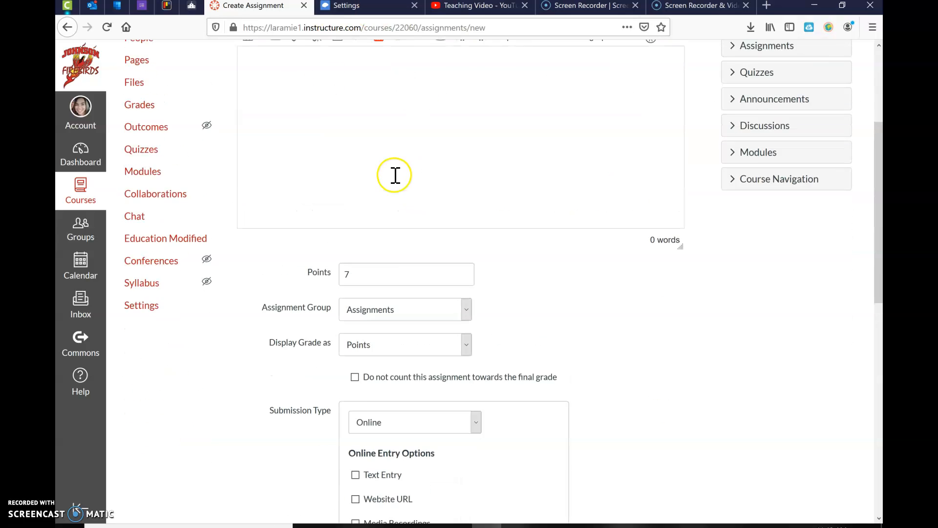
left_click(249, 128)
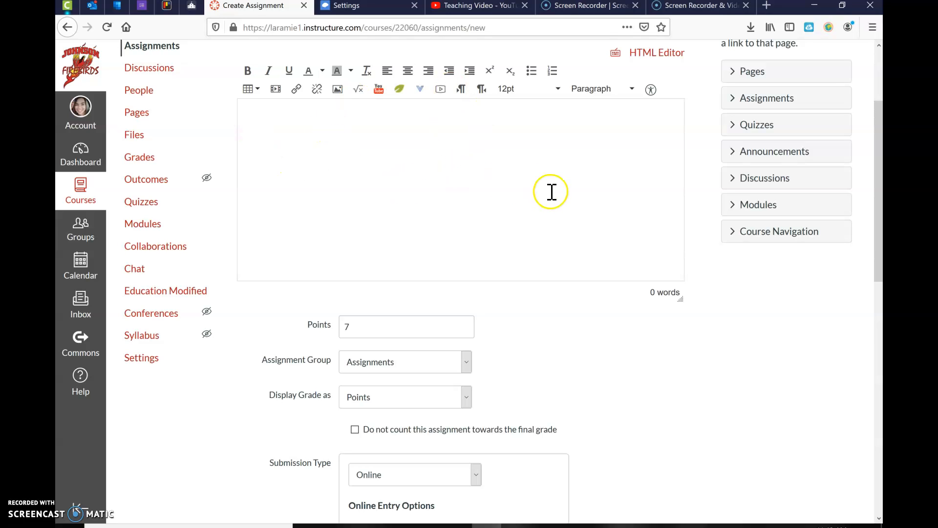
scroll(802, 291, "up", 2)
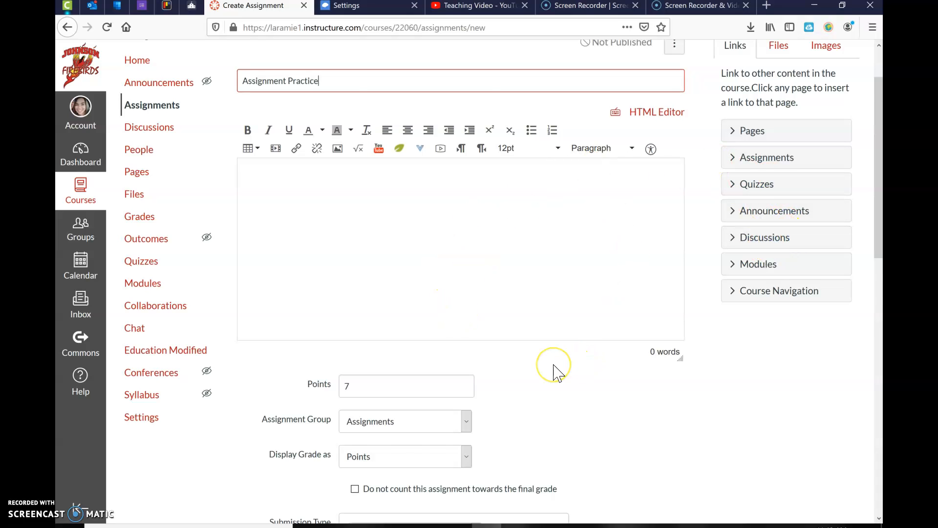
scroll(555, 372, "down", 3)
scroll(557, 373, "down", 3)
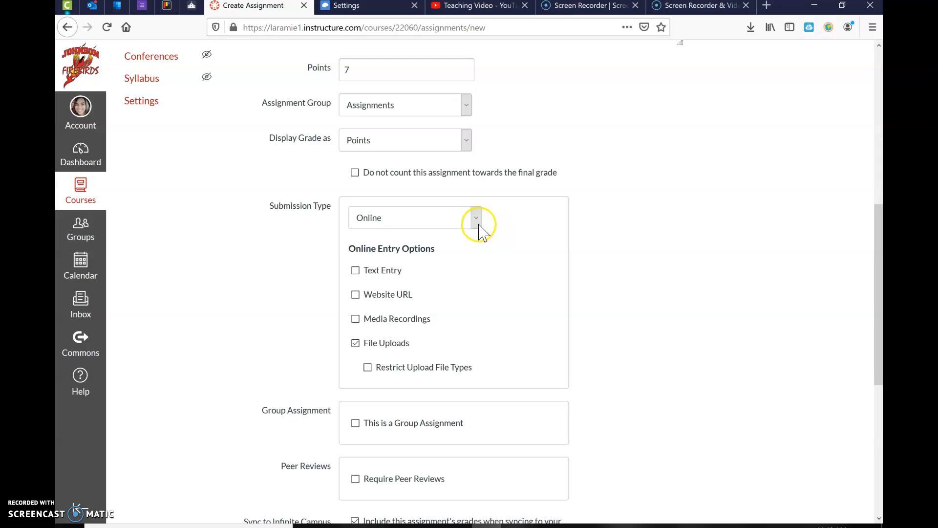
left_click(355, 271)
scroll(357, 278, "up", 1)
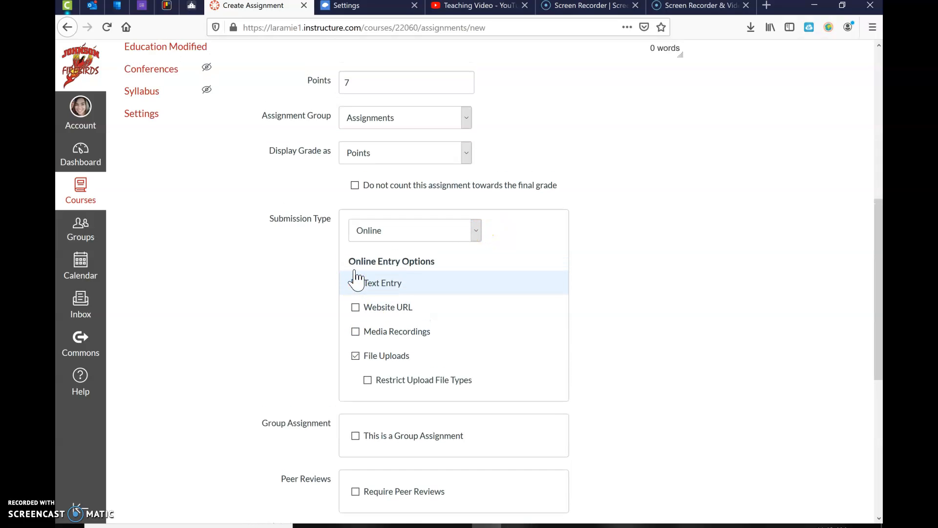
- Add an individual student to the assignment's assignees alongside everyone else, keeping the grade sync to Infinite Campus on
scroll(356, 275, "up", 2)
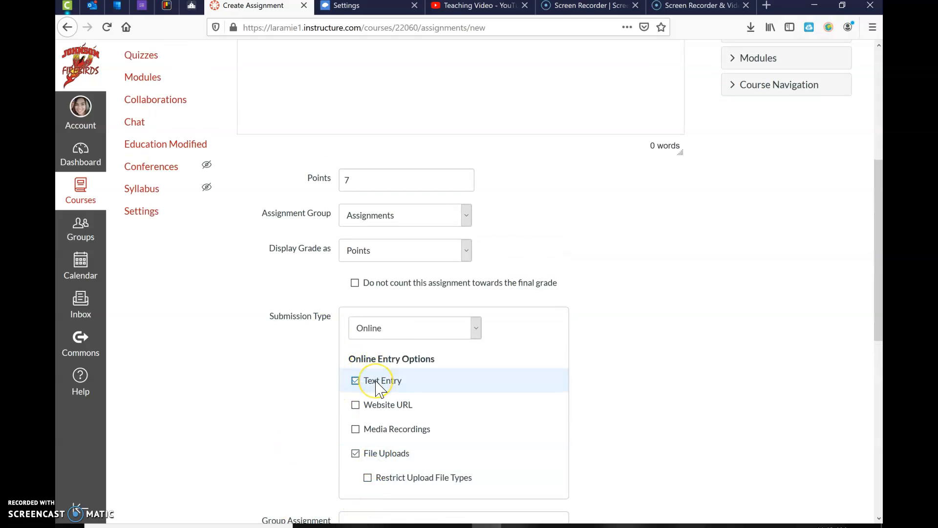
scroll(379, 389, "up", 5)
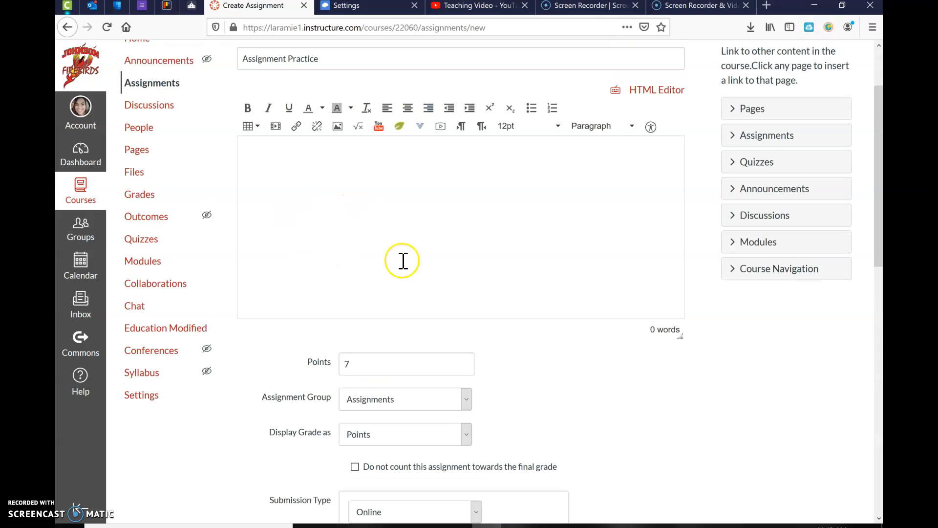
scroll(566, 320, "down", 10)
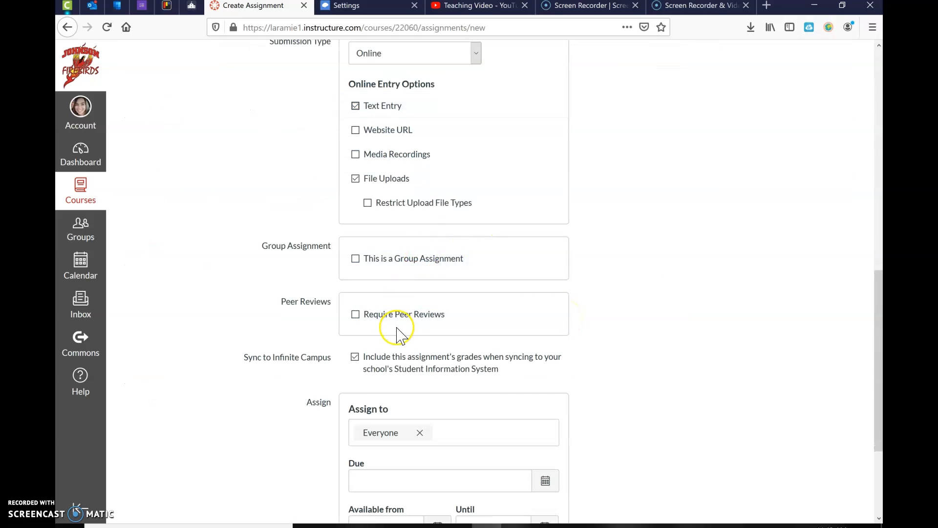
scroll(675, 350, "down", 3)
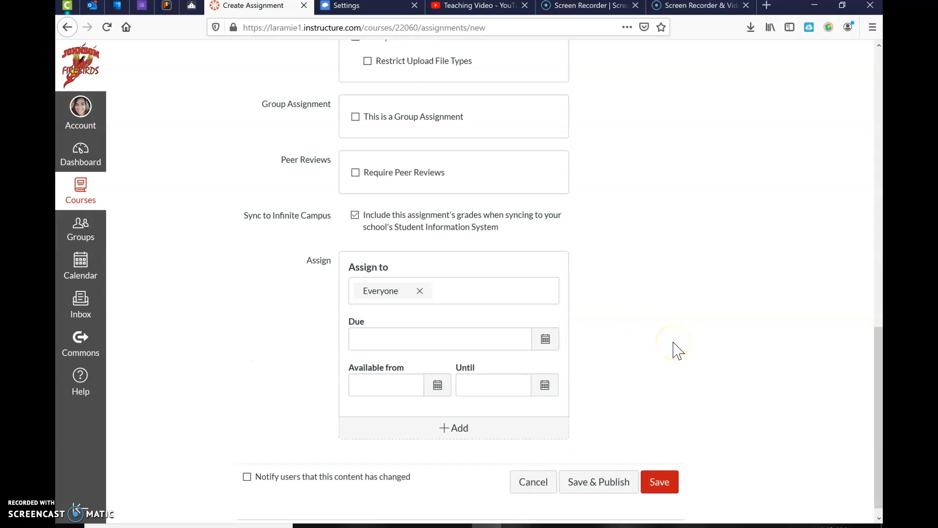
left_click(460, 233)
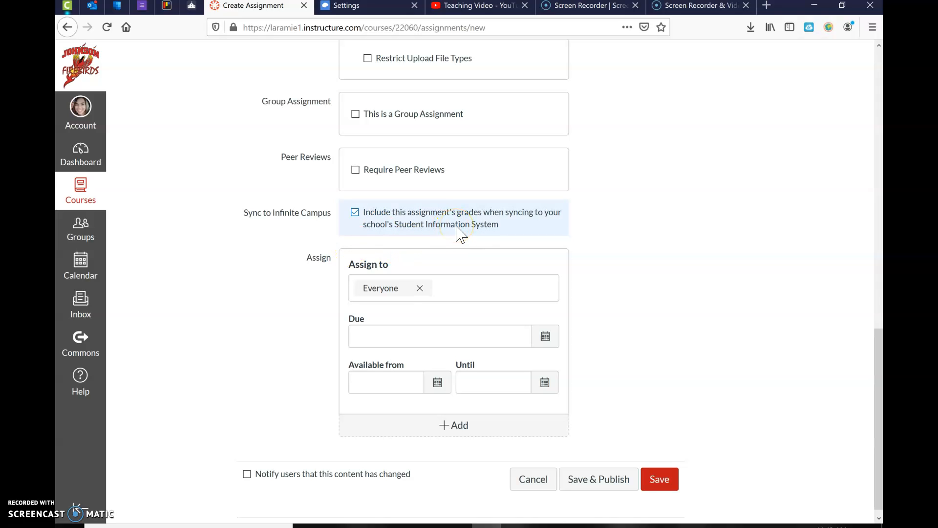
left_click(460, 297)
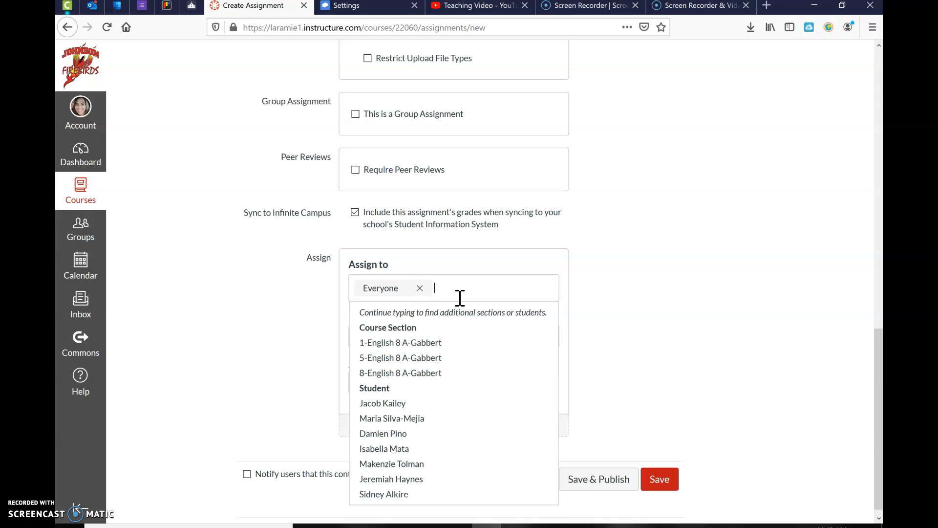
left_click(402, 402)
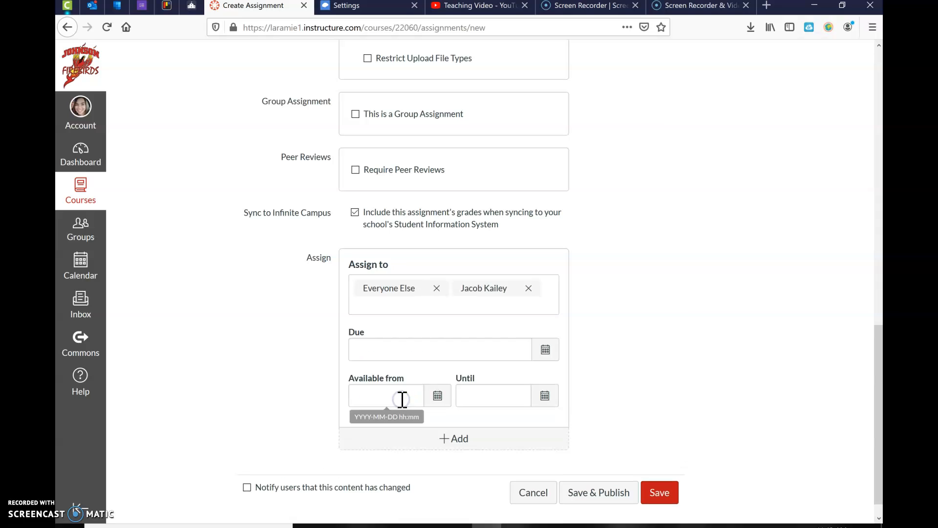
- Remove the individual student from the assignees so the assignment goes to Everyone, and discard the new assignment
left_click(544, 308)
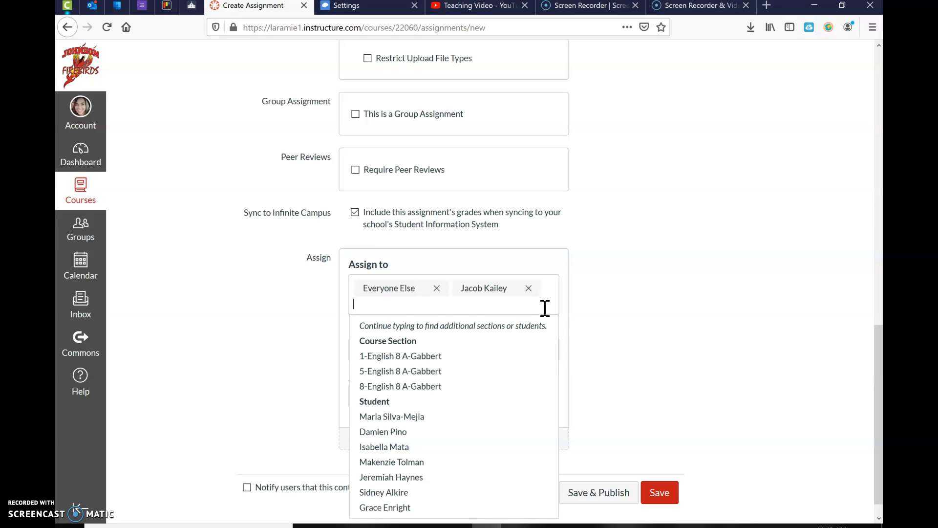
left_click(529, 288)
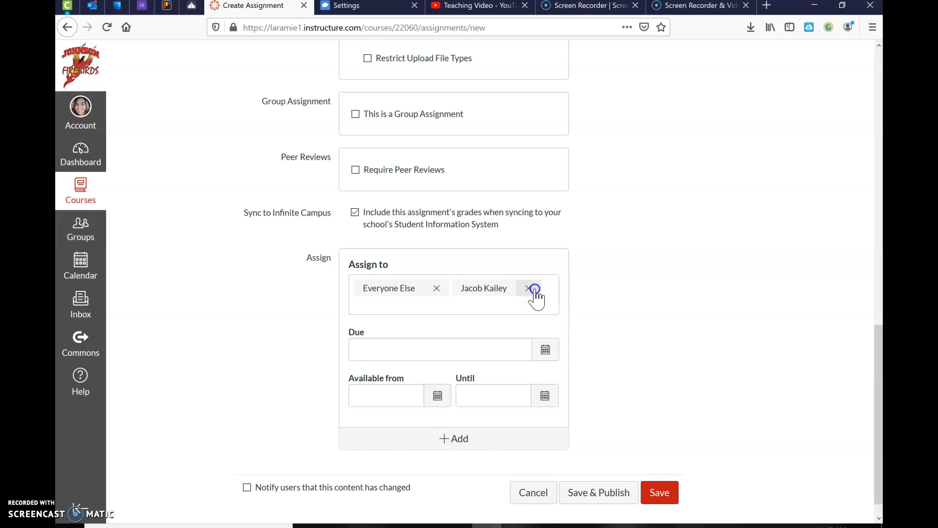
left_click(721, 316)
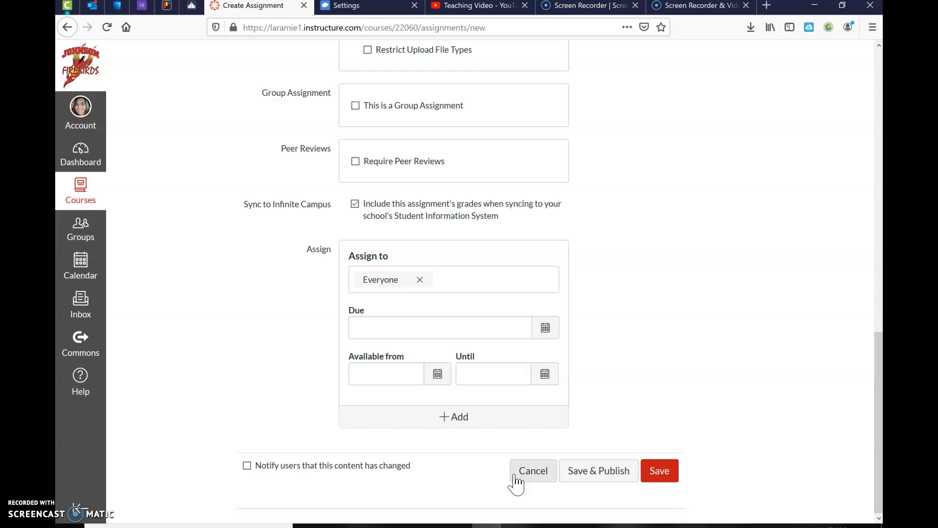
left_click(537, 474)
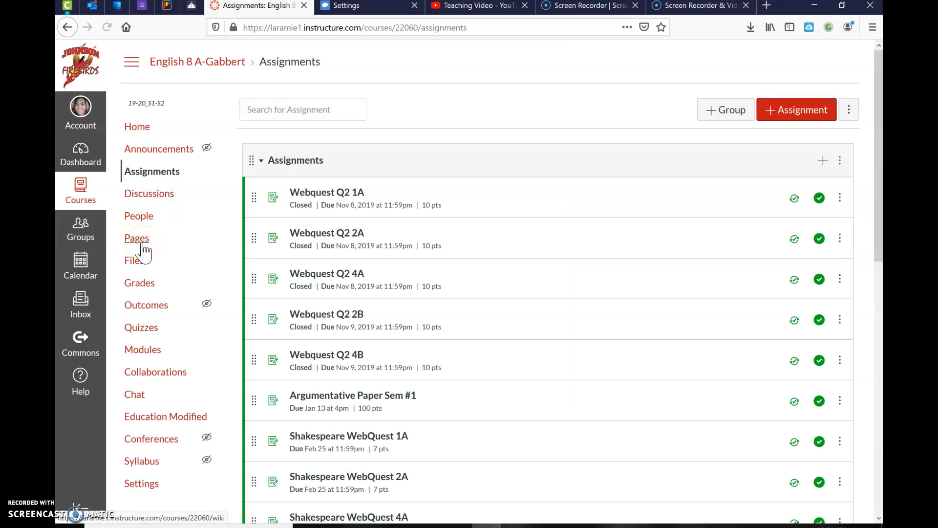
- Open the "Irony and Its Many Faces" page from the Quarter 3 module on the course home page and review its full content
left_click(139, 128)
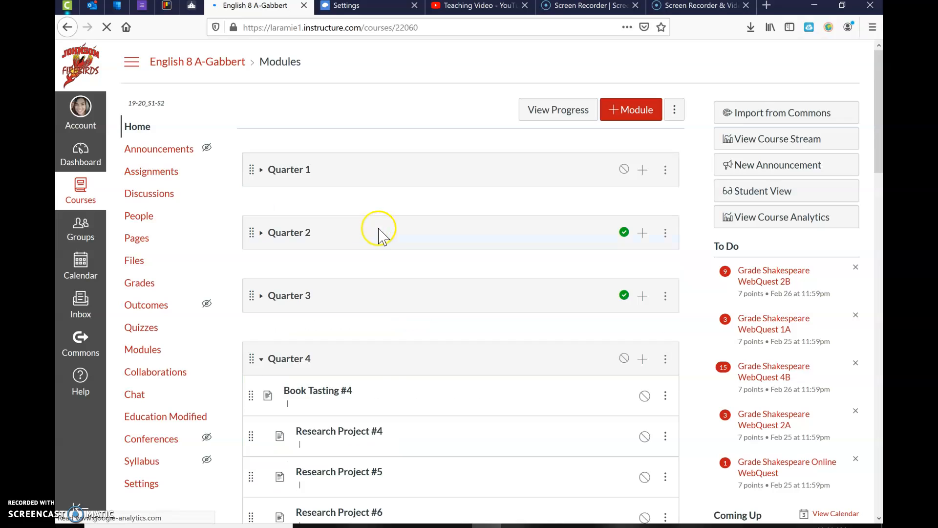
scroll(386, 274, "down", 5)
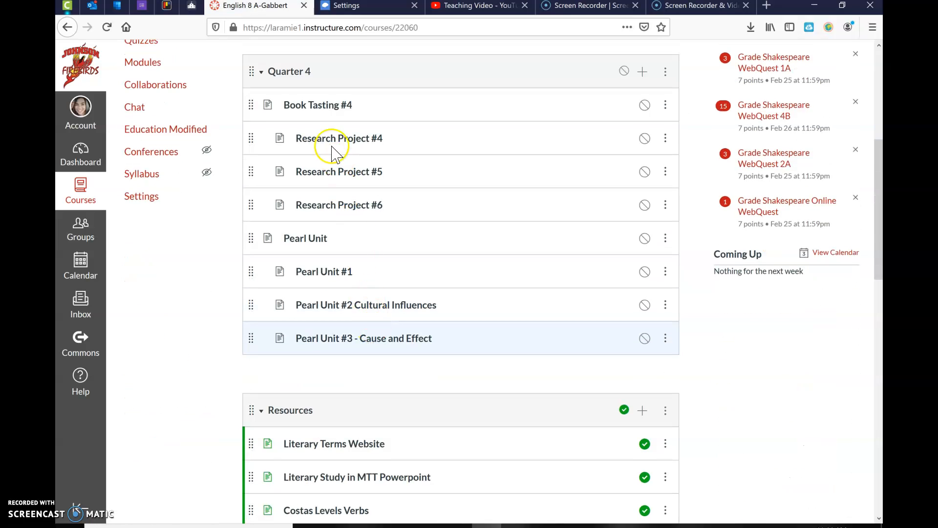
scroll(338, 249, "up", 1)
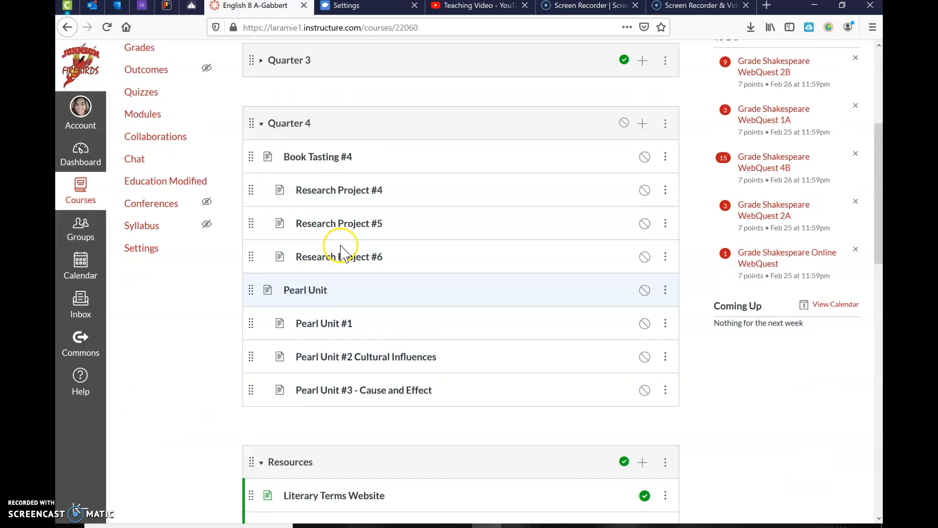
scroll(252, 103, "up", 1)
left_click(261, 127)
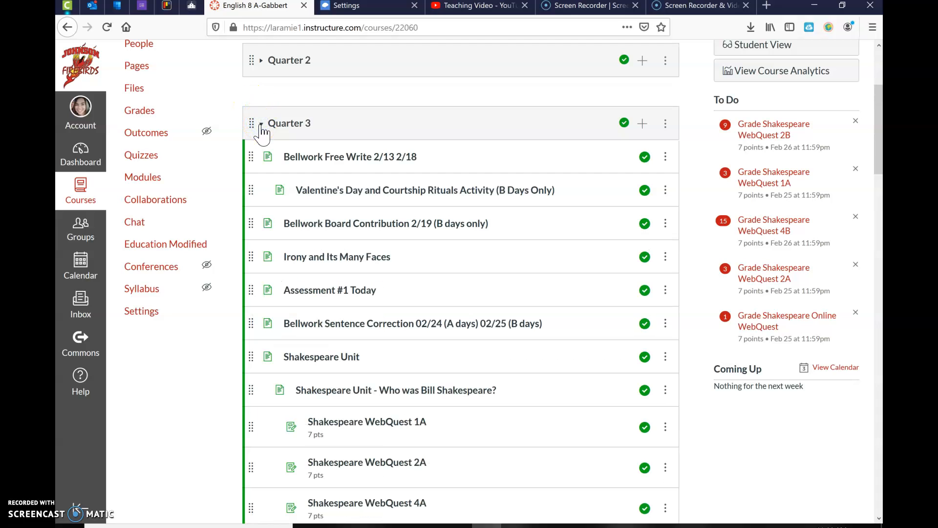
left_click(372, 259)
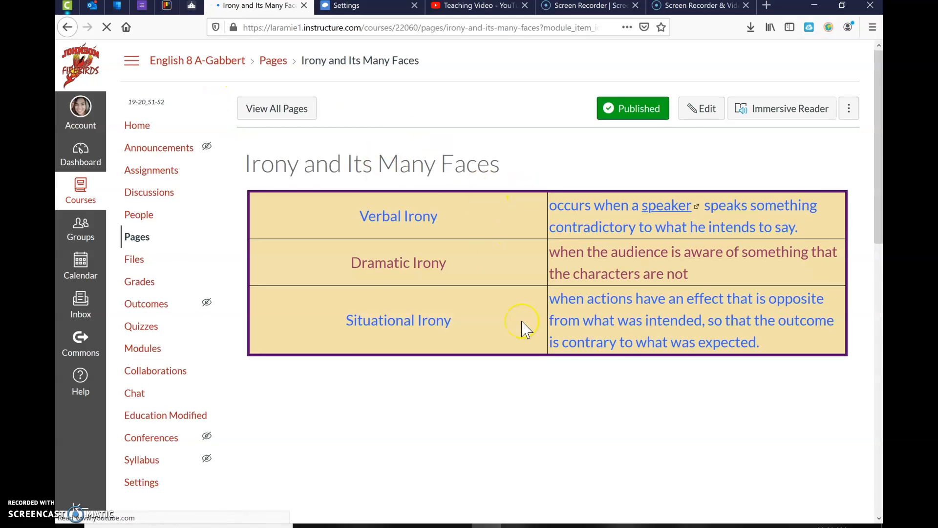
scroll(526, 327, "down", 5)
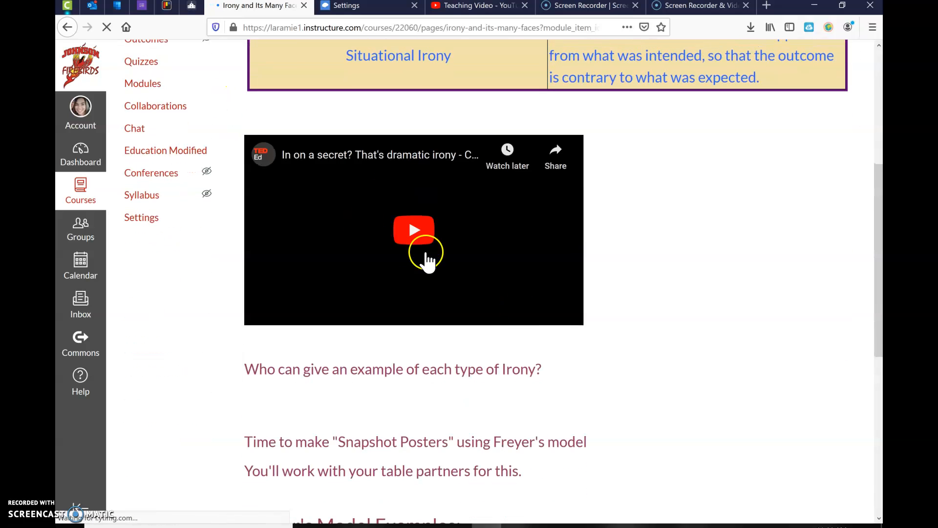
scroll(576, 394, "down", 5)
scroll(576, 398, "down", 15)
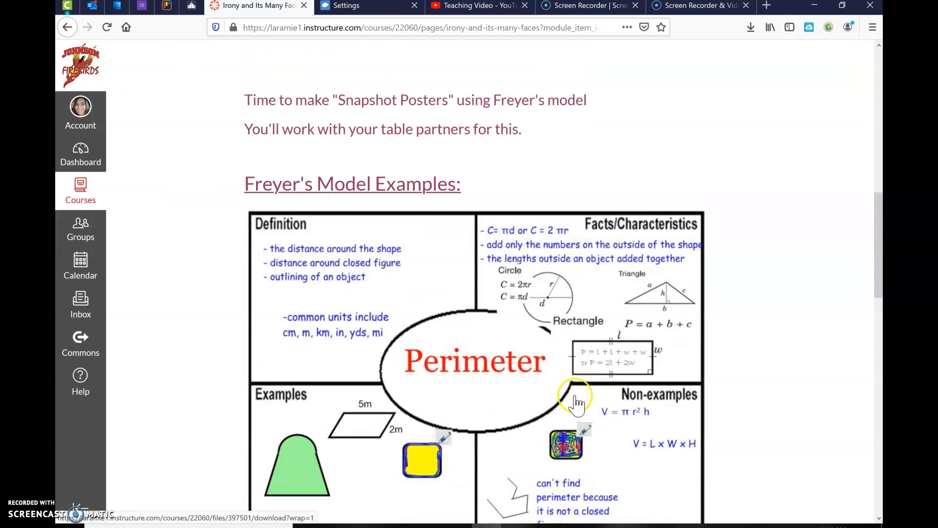
scroll(580, 403, "down", 2)
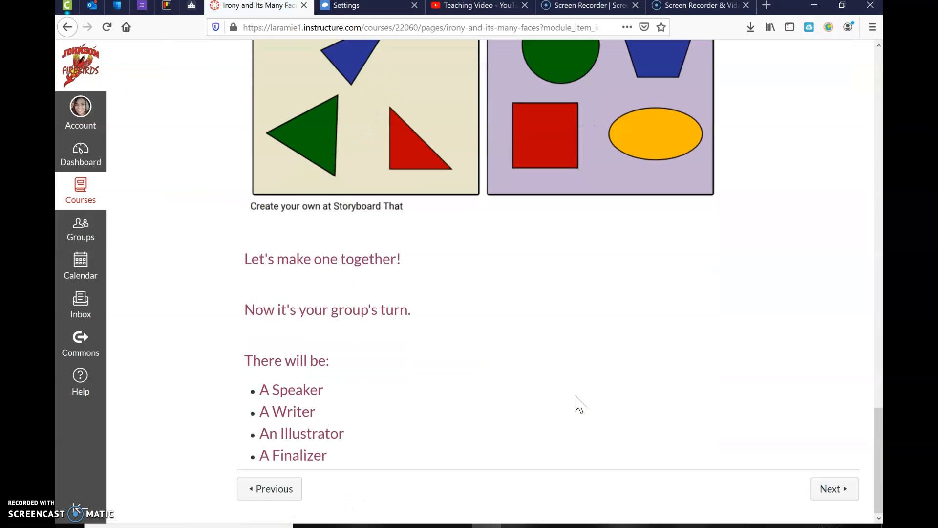